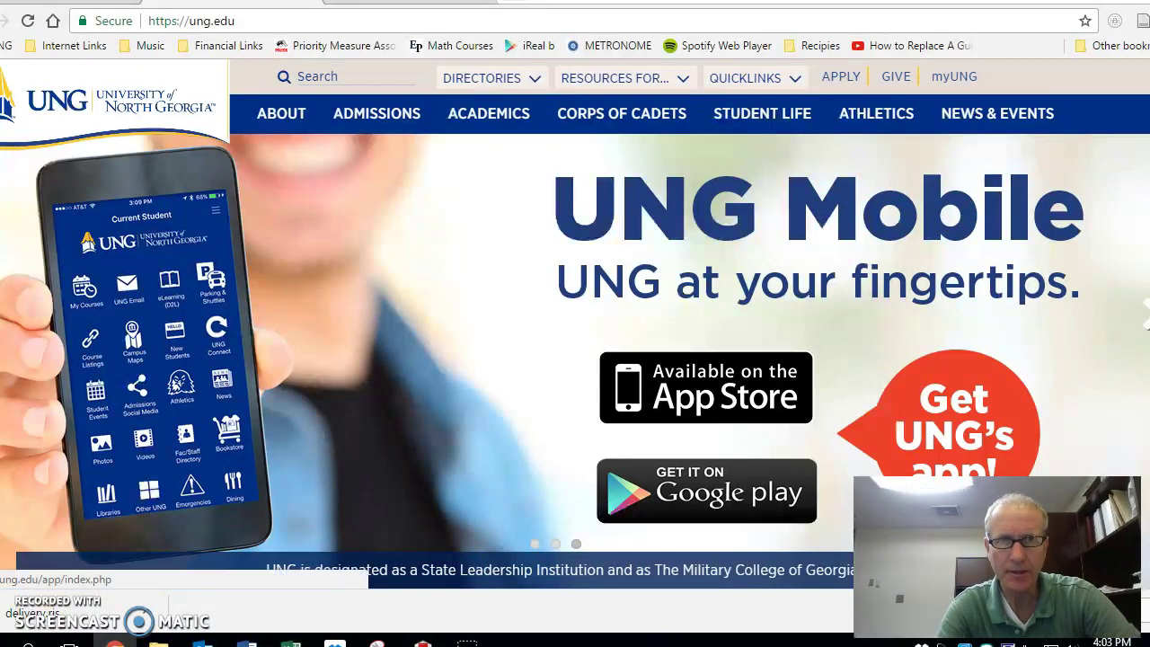
Step: Open Academic Search Complete from the UNG Libraries GALILEO A–Z database list under letter A
left_click(773, 85)
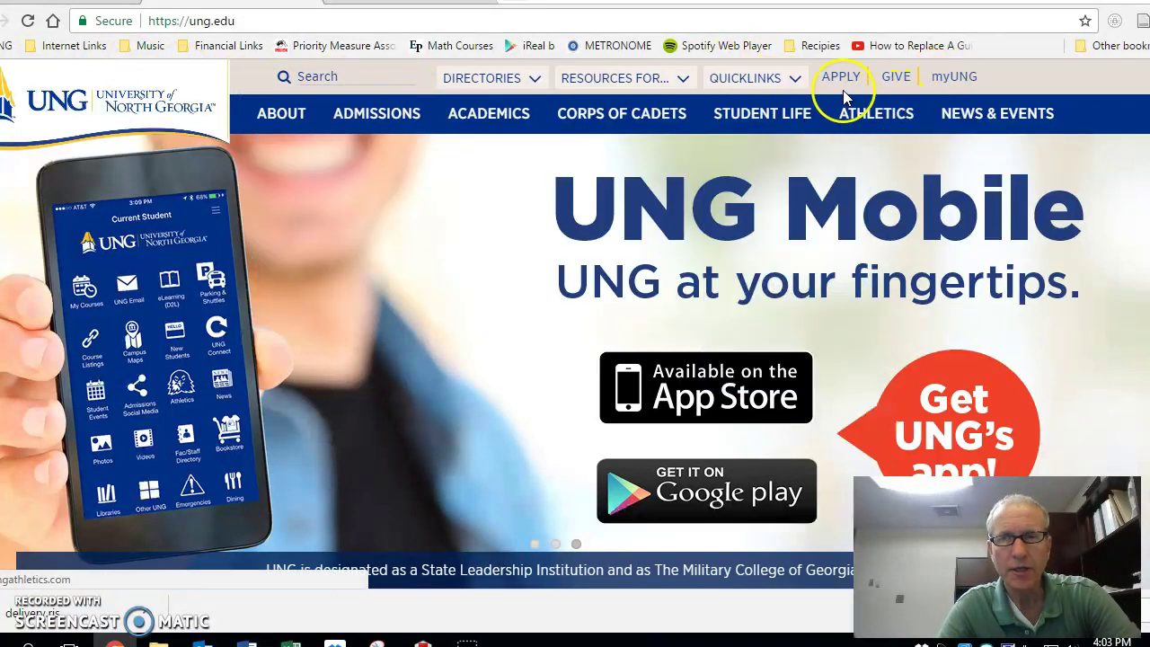
mouse_move(772, 89)
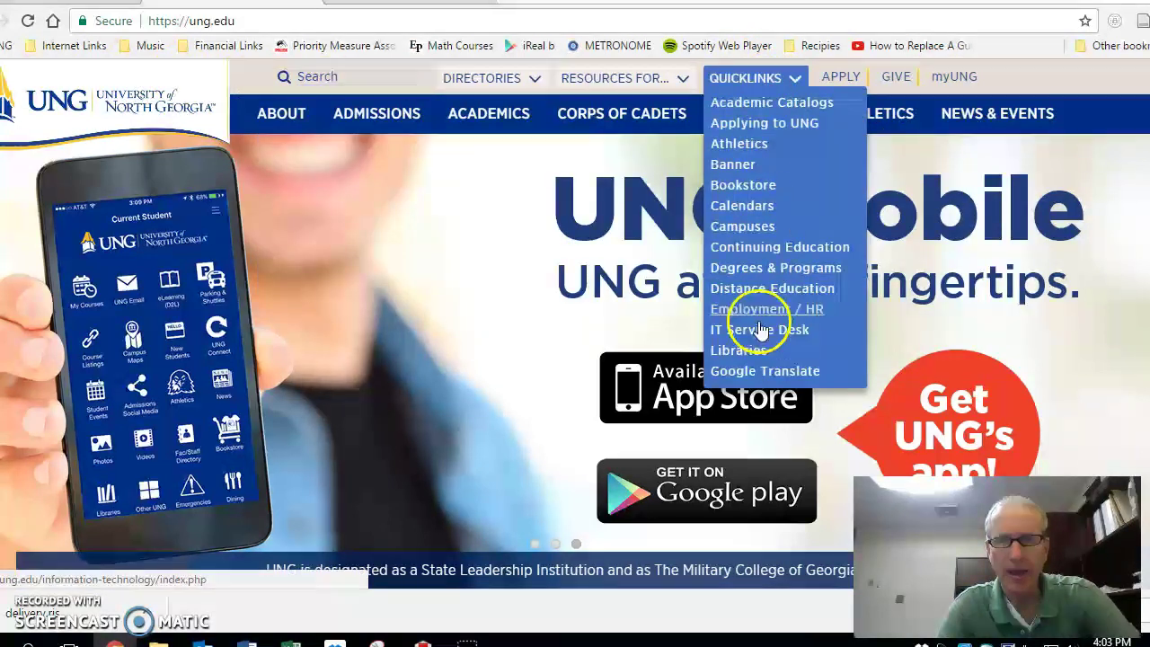
left_click(753, 350)
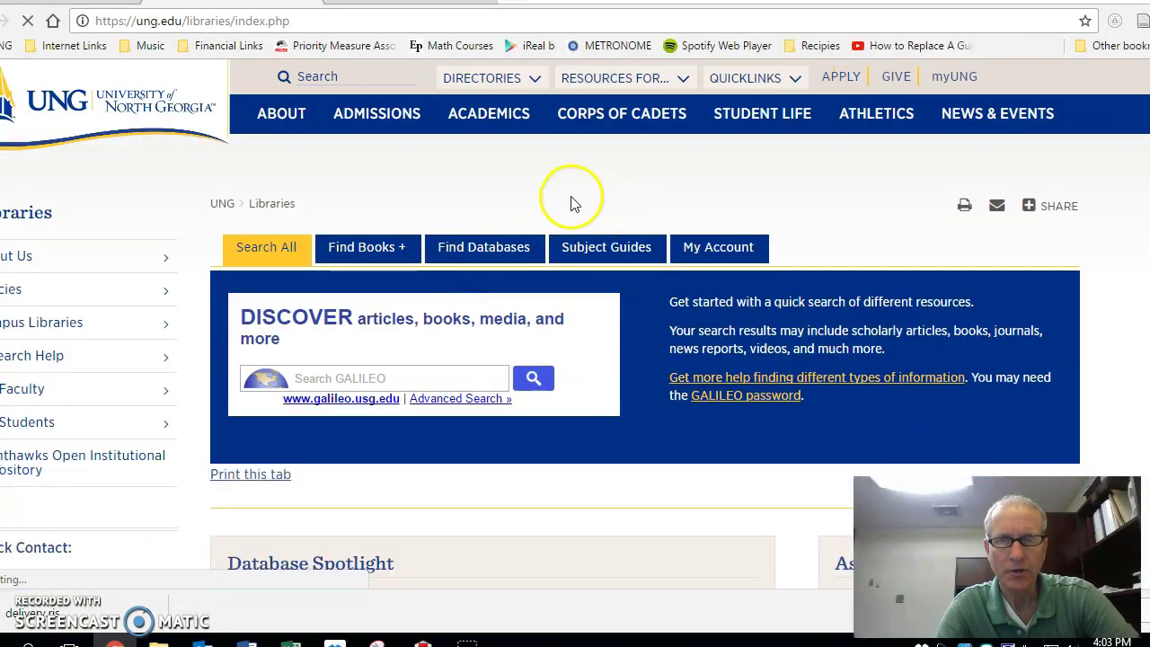
left_click(500, 251)
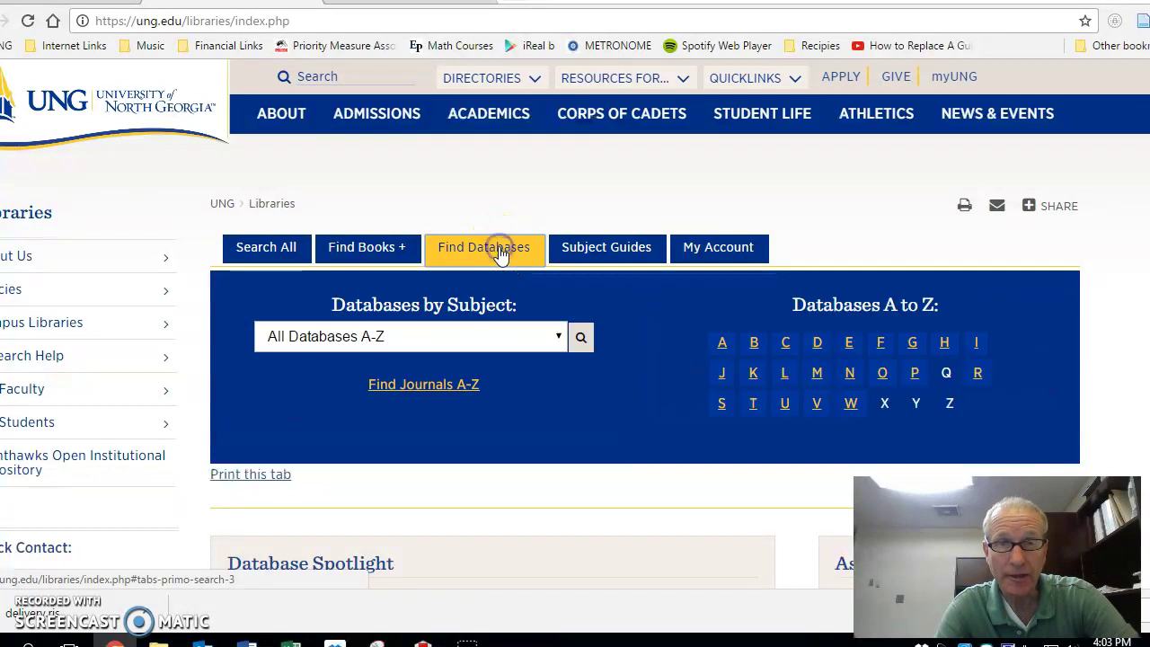
left_click(721, 341)
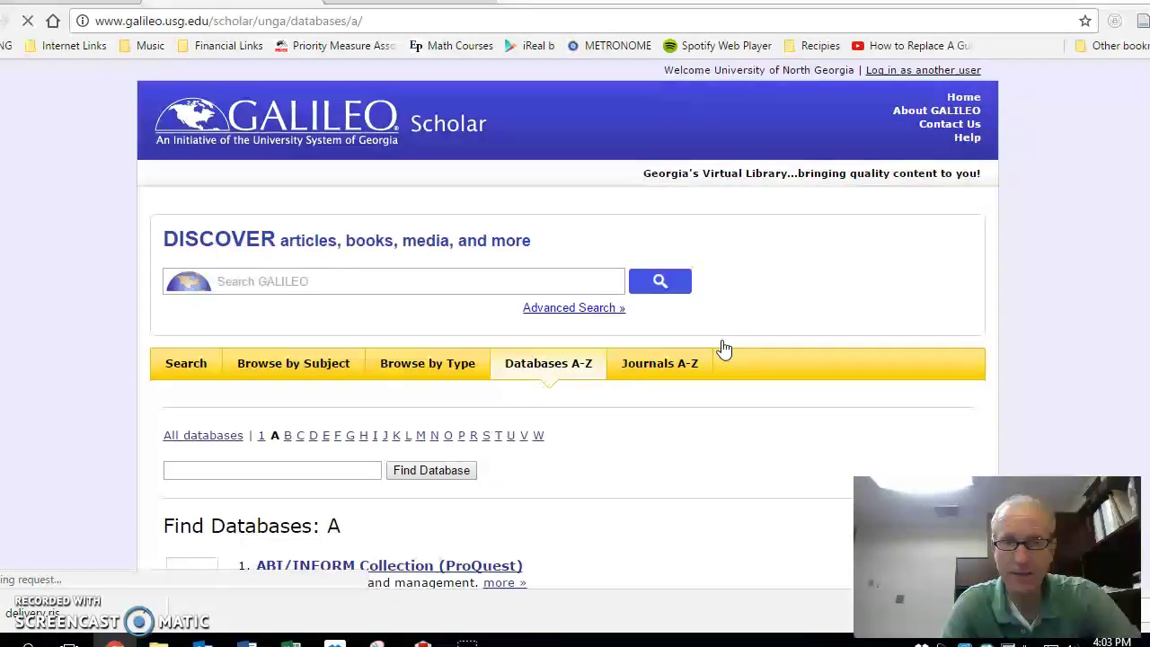
scroll(721, 344, "down", 5)
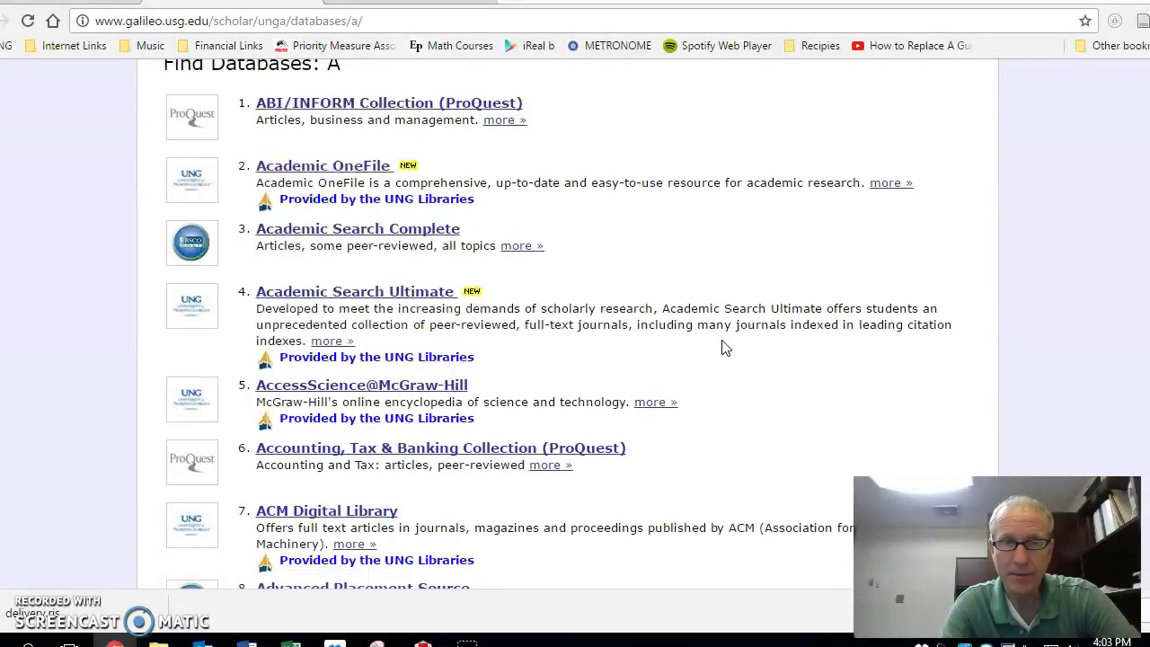
left_click(424, 235)
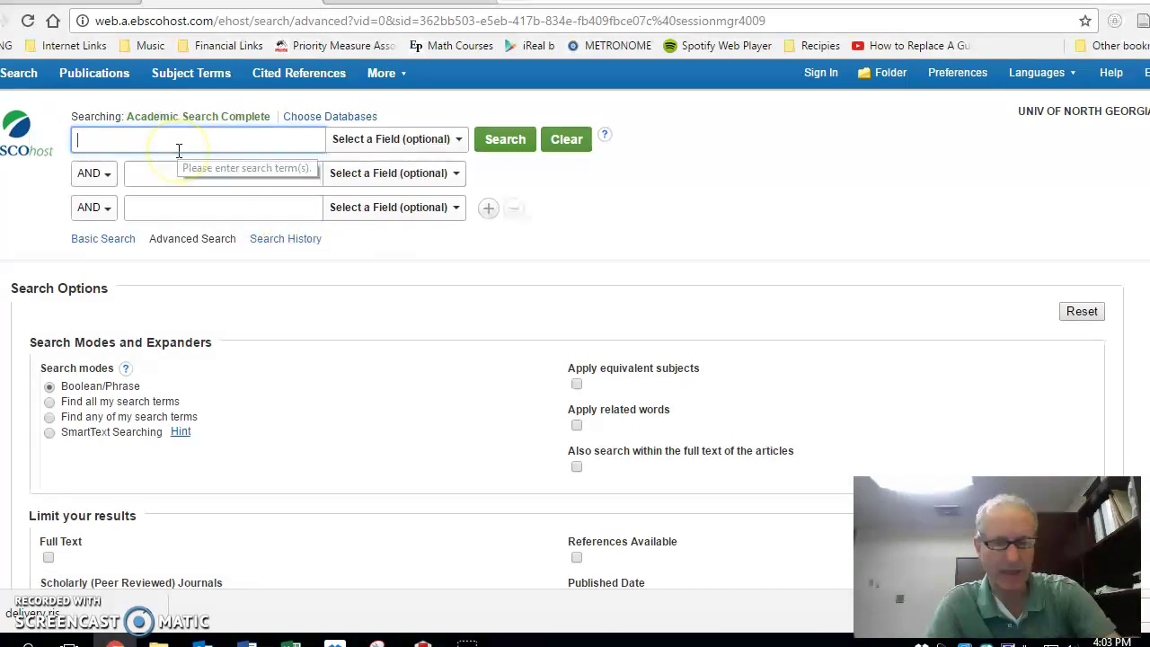
Step: Enter 'Sentencing Reform' and limit the search to Full Text and Scholarly (Peer Reviewed) Journals
type("Sentencing Reform")
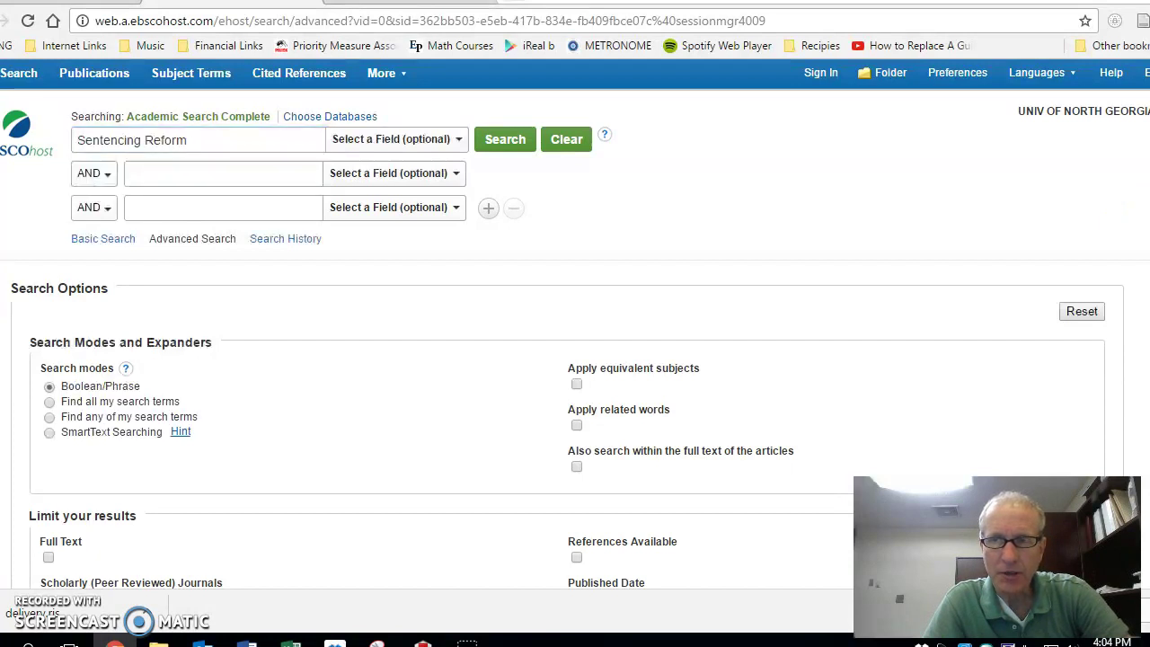
scroll(484, 341, "down", 2)
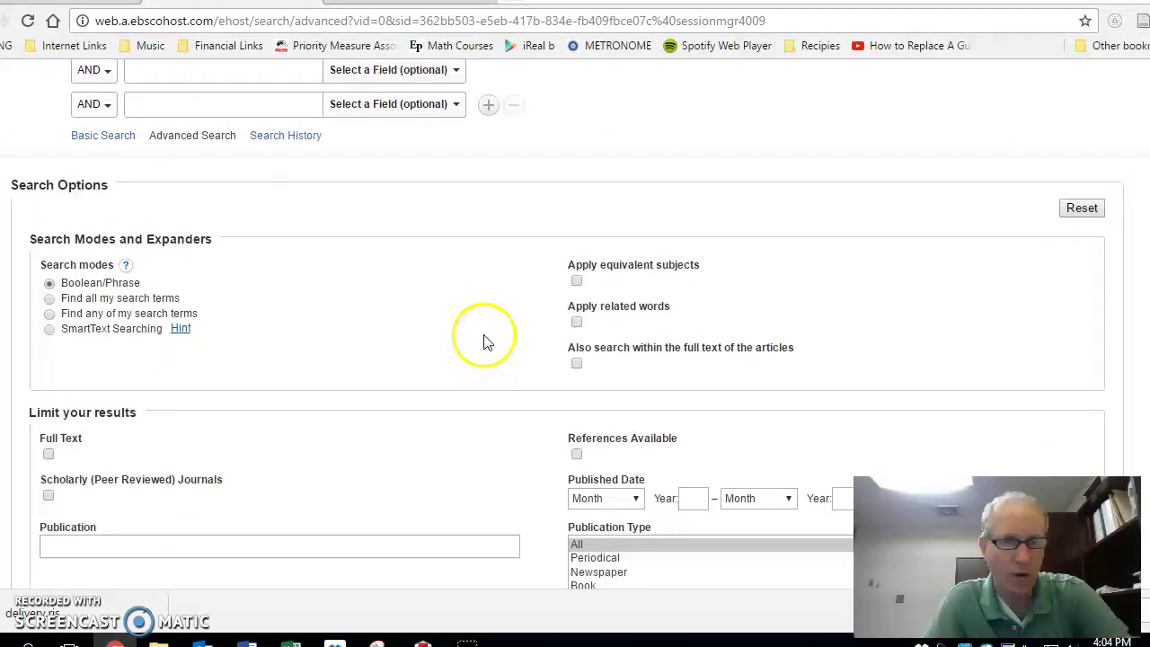
left_click(49, 455)
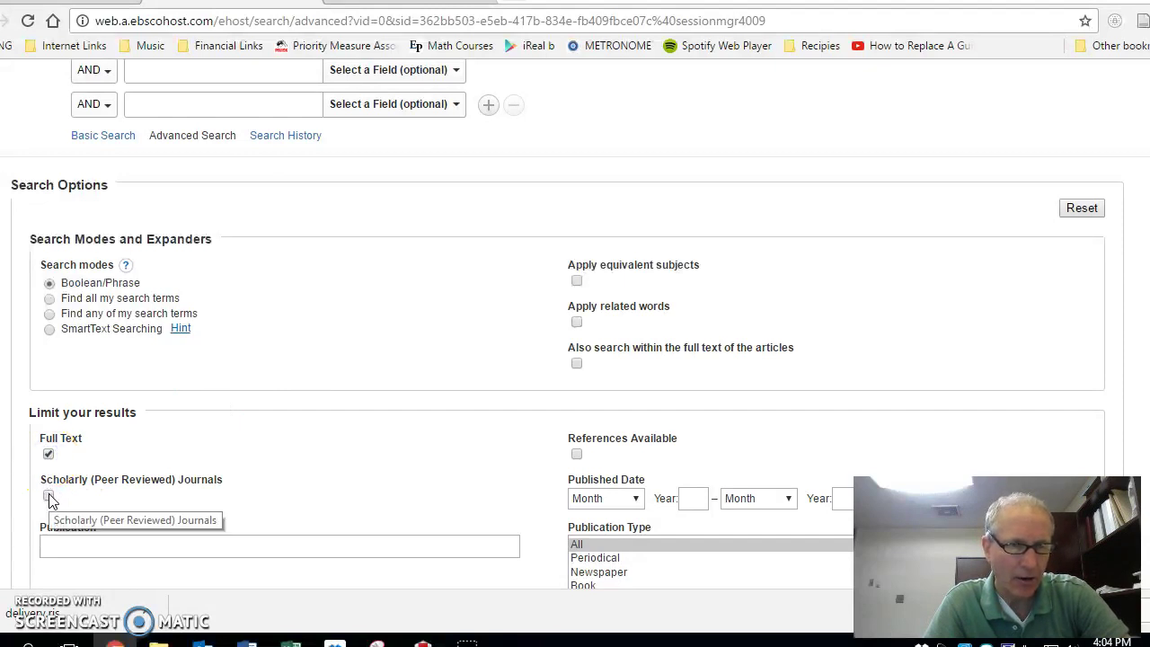
left_click(48, 496)
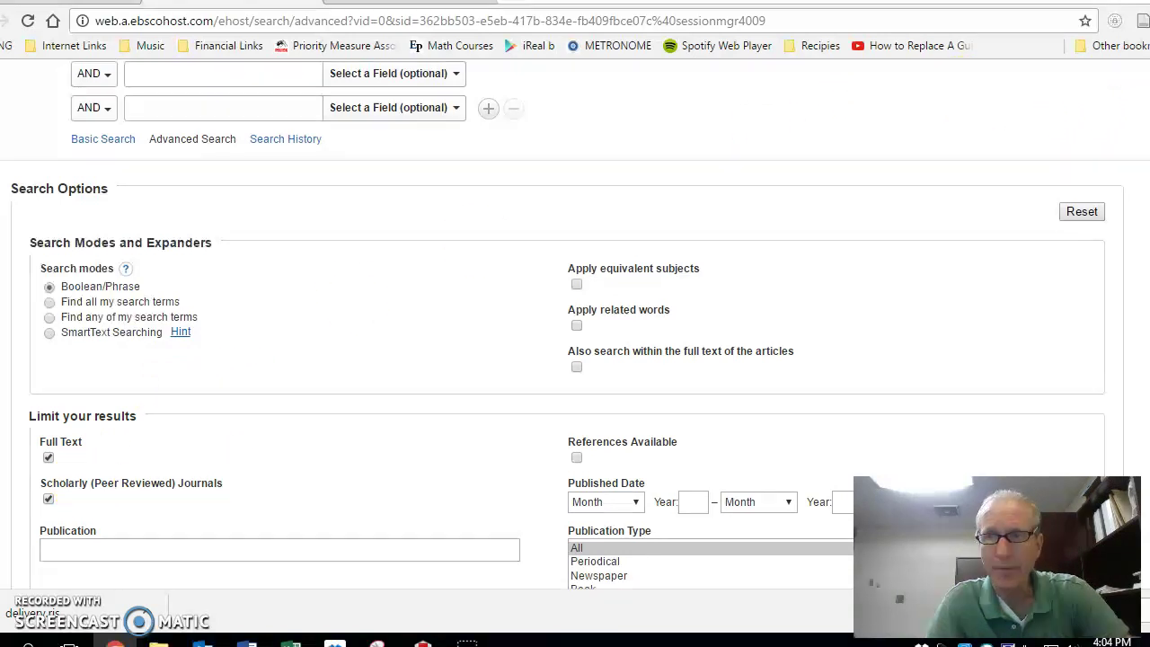
scroll(961, 154, "up", 2)
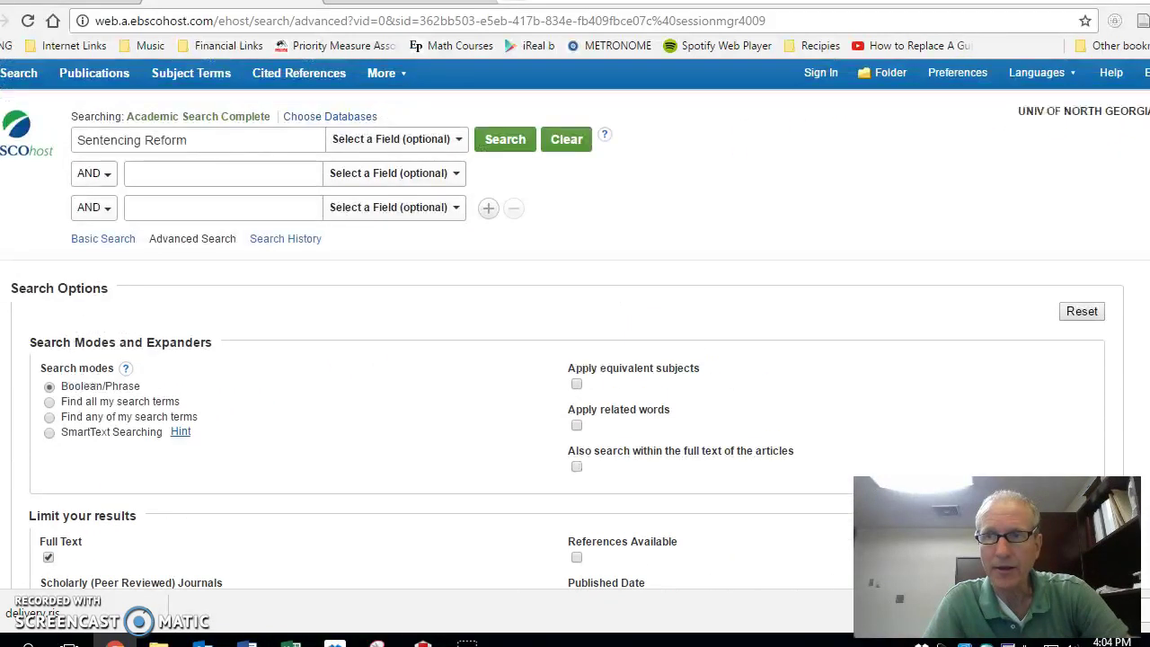
Step: Run the search and add results 1, 2, 4 and 5, including 'Instilling Hope', to the folder
left_click(503, 141)
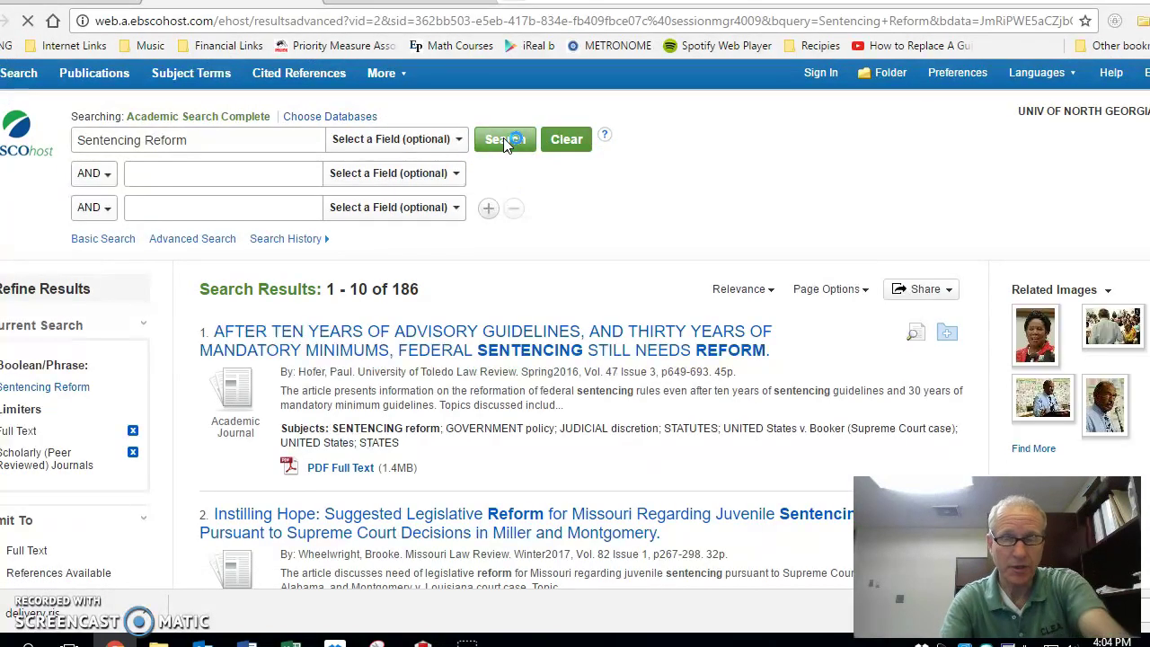
left_click(950, 336)
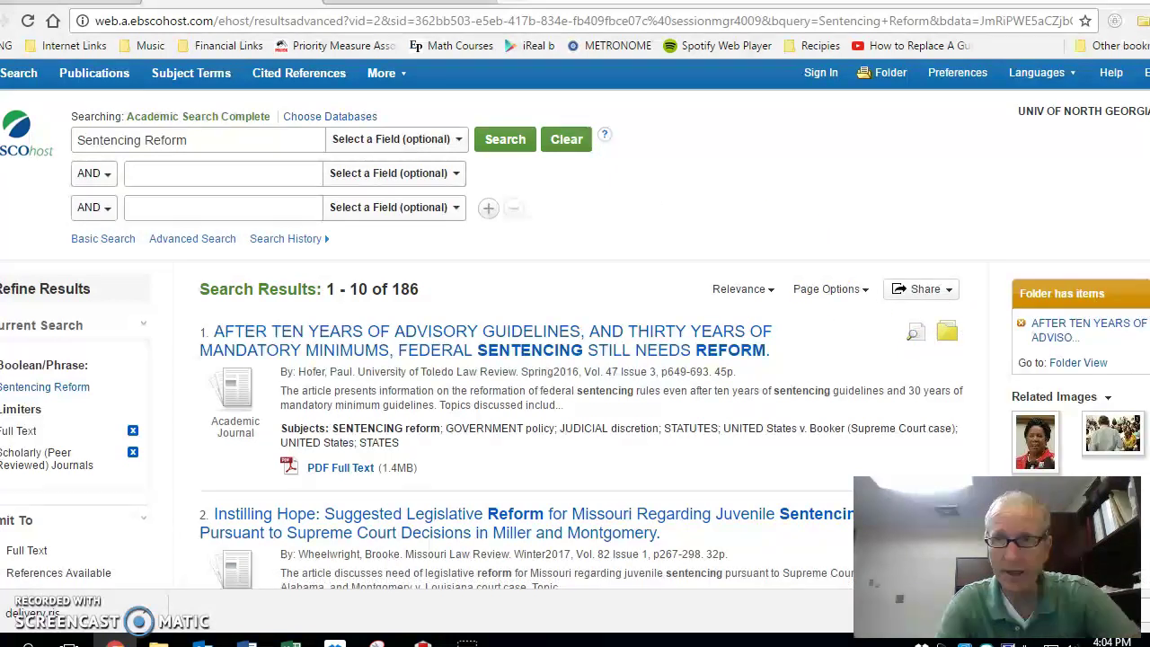
scroll(574, 360, "down", 3)
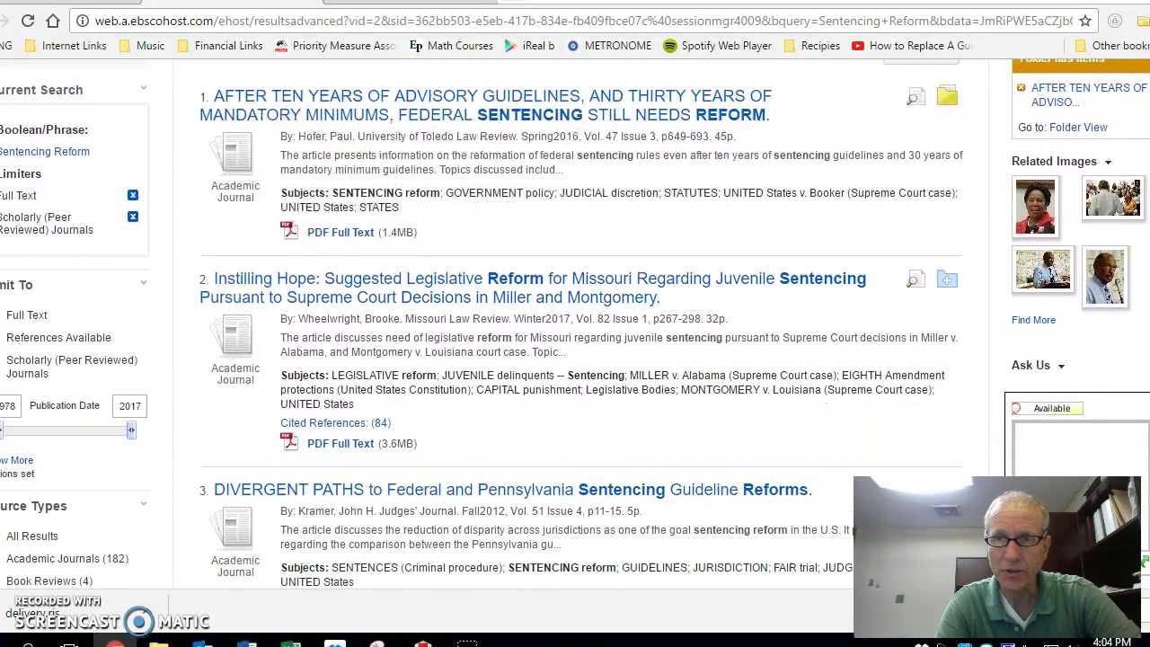
left_click(947, 280)
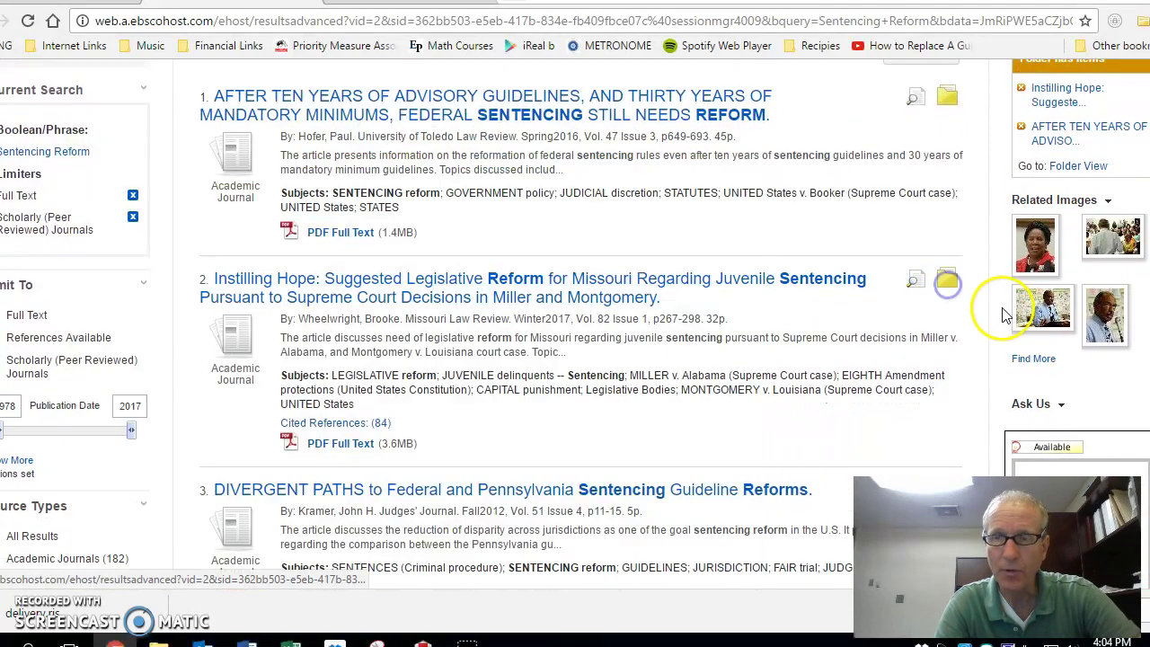
mouse_move(1105, 319)
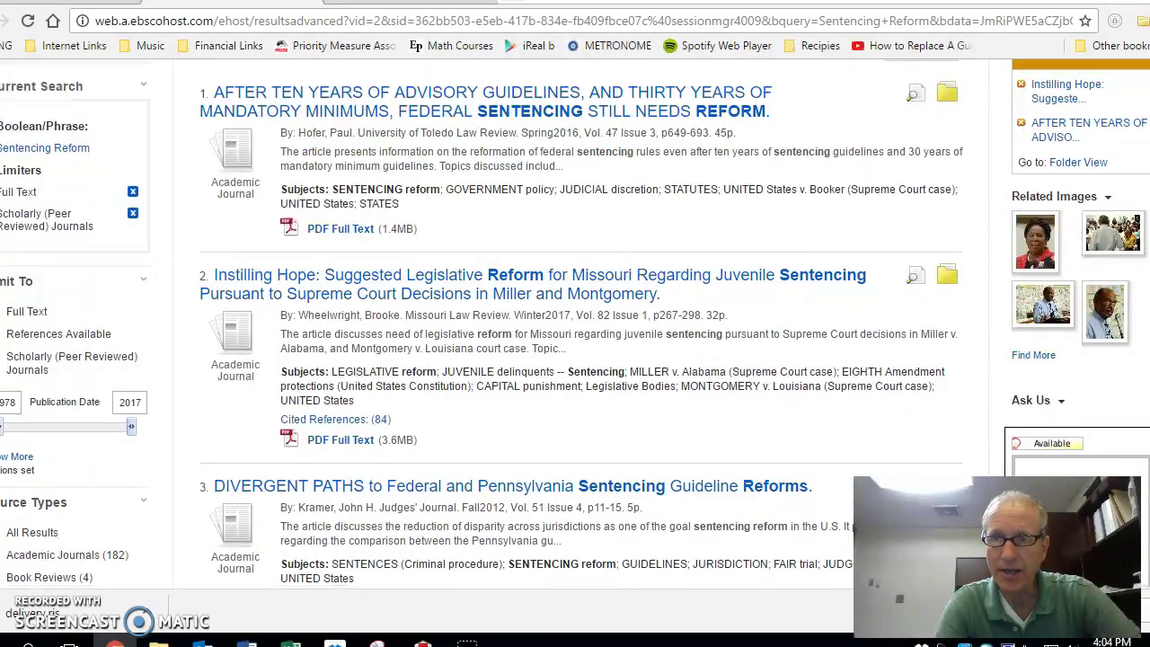
scroll(575, 323, "down", 4)
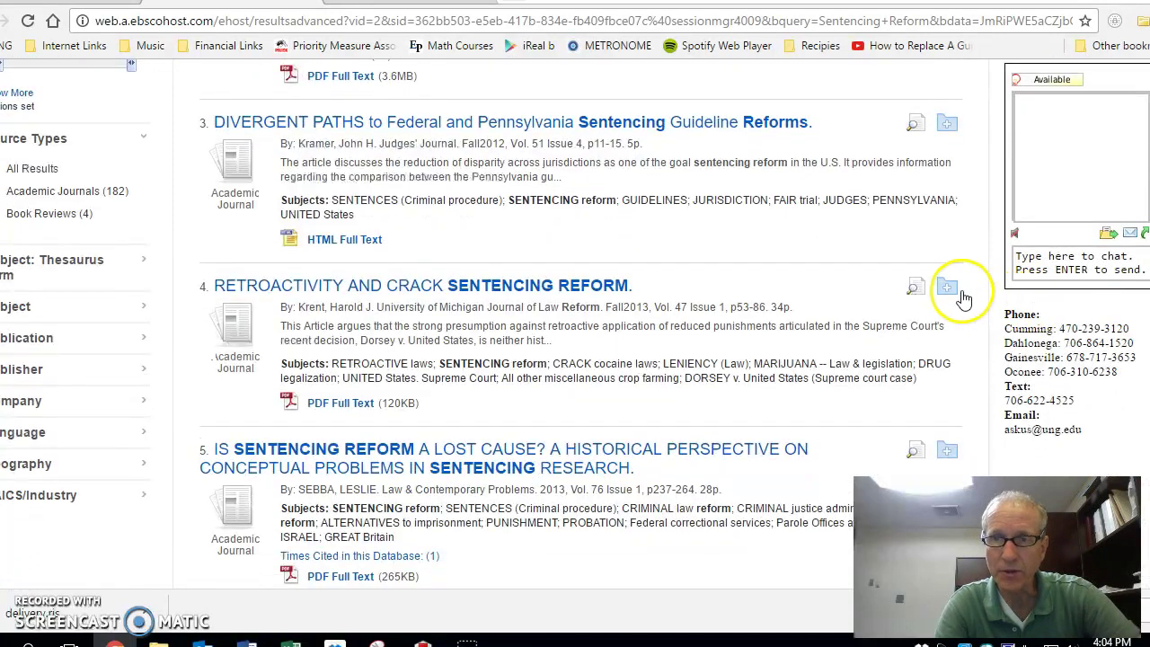
left_click(946, 285)
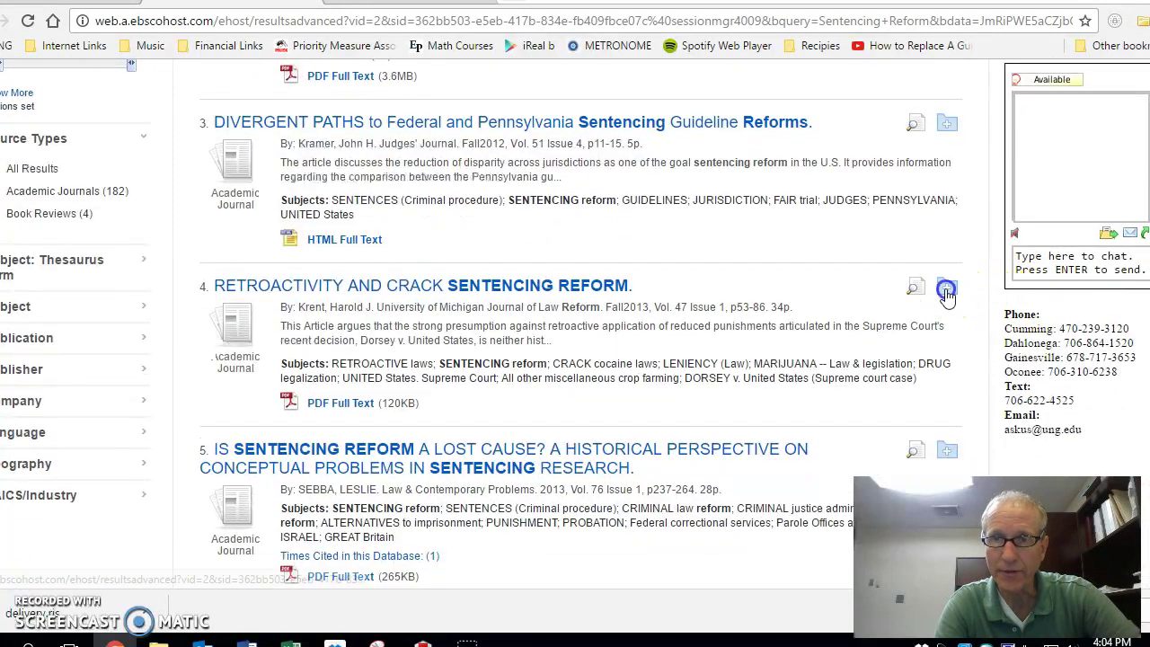
left_click(947, 451)
scroll(575, 323, "up", 5)
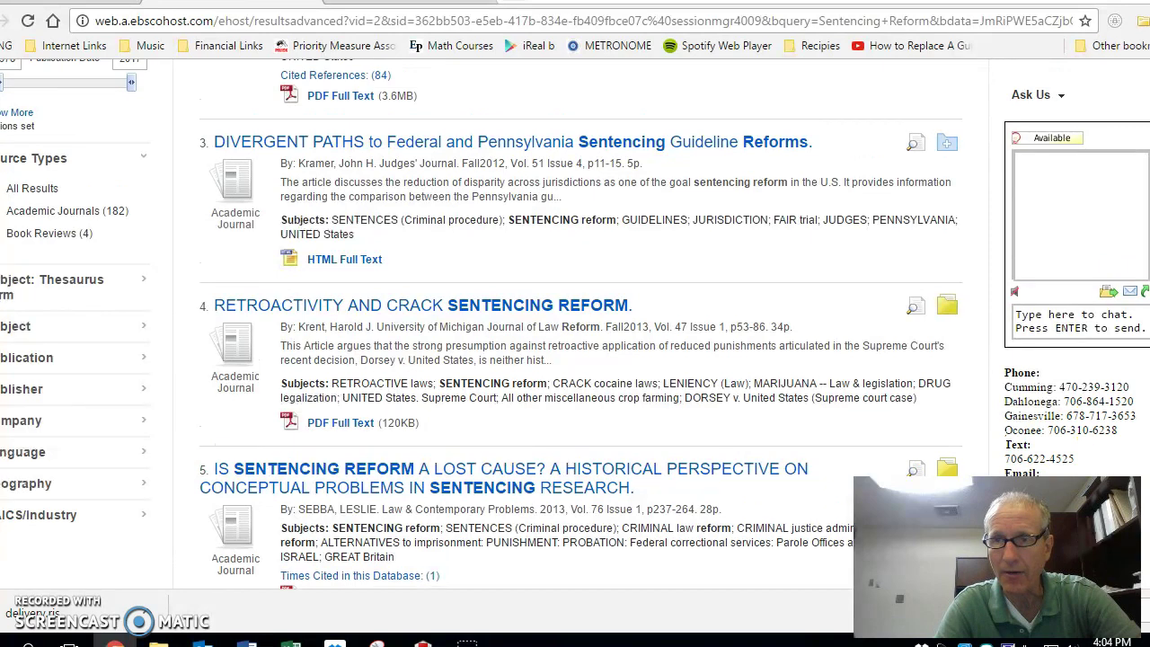
scroll(574, 327, "up", 1)
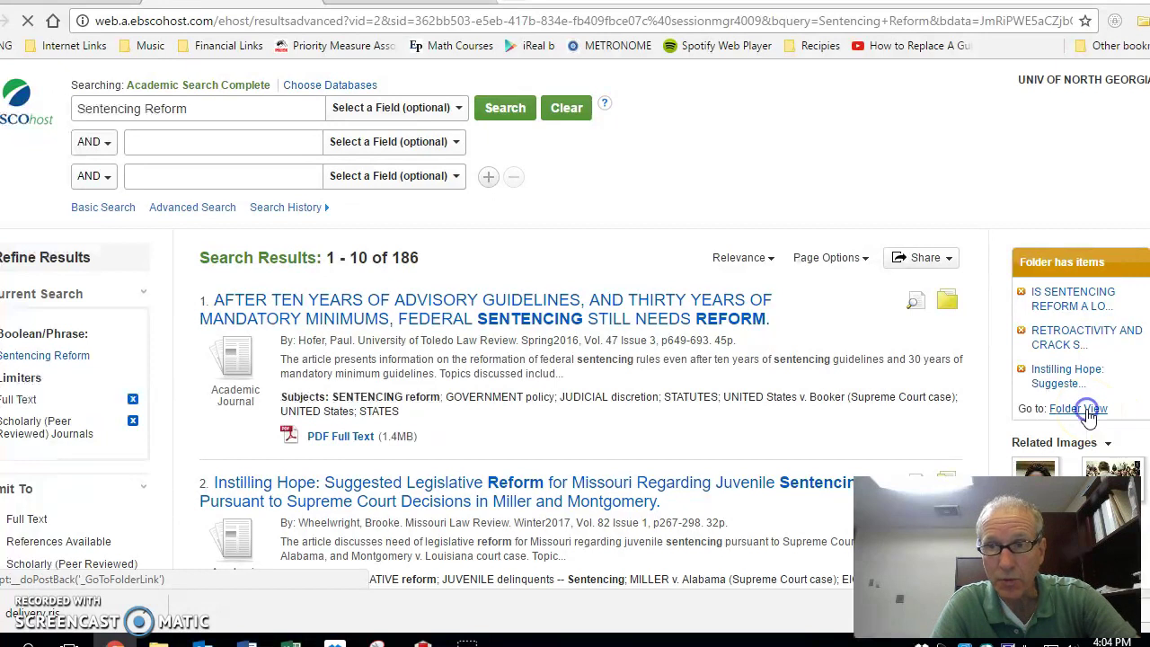
Step: Export the folder's four articles in RIS format as delivery.ris
left_click(1083, 411)
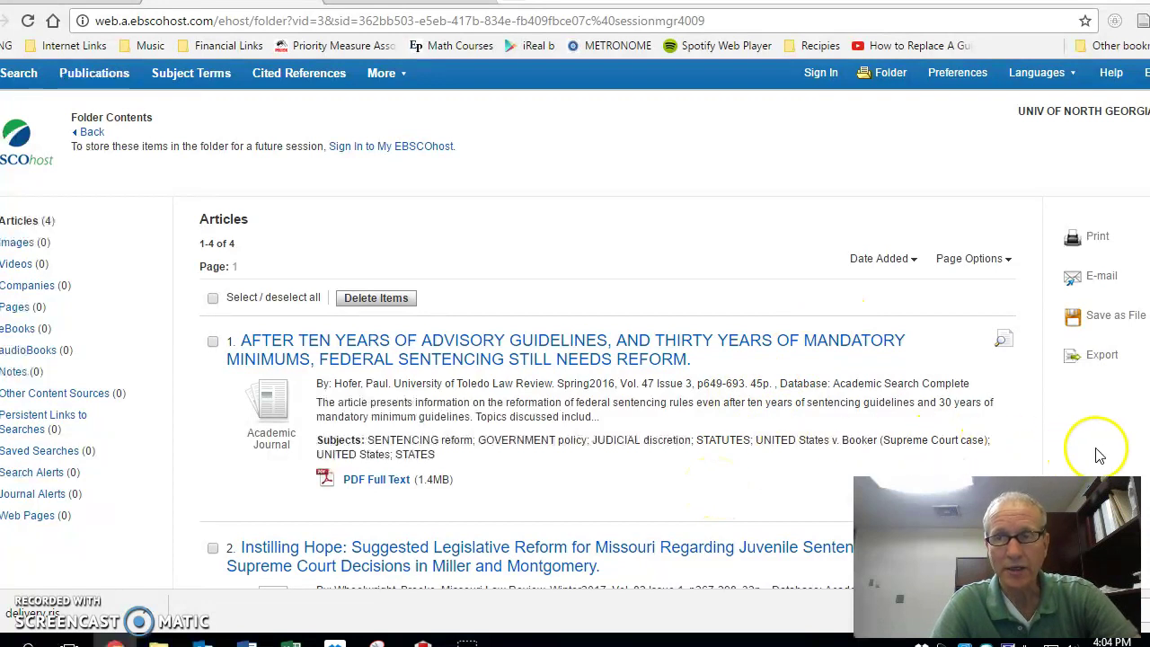
left_click(1102, 355)
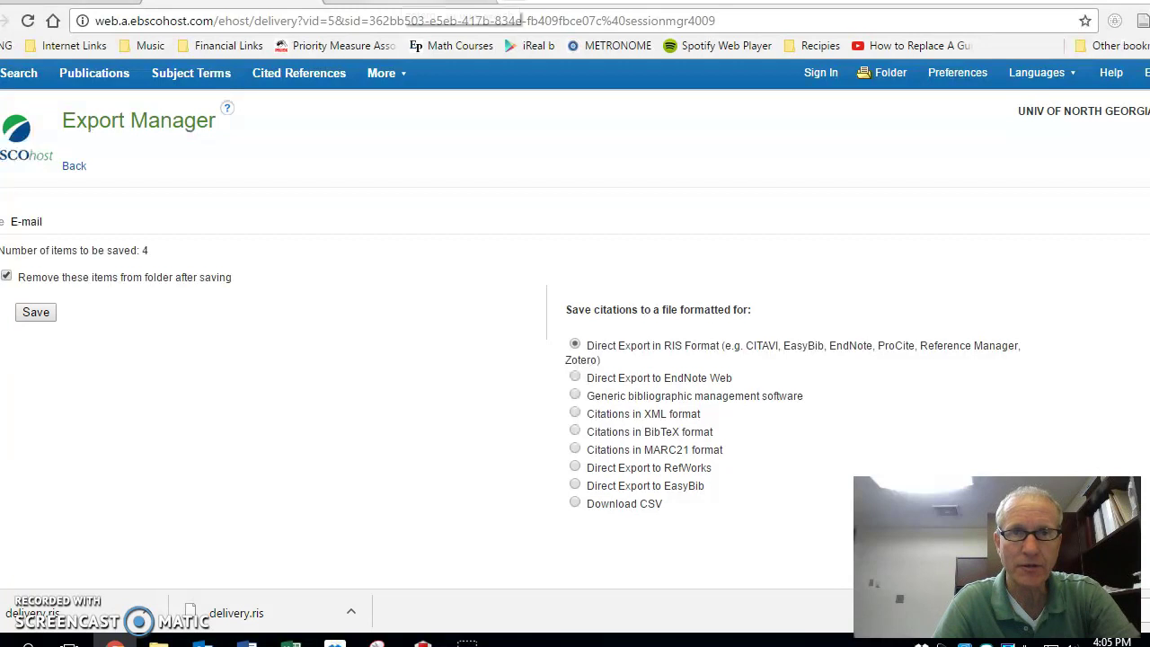
Step: Go to the zotero.org home page from the Google results for Zotero
left_click(417, 2)
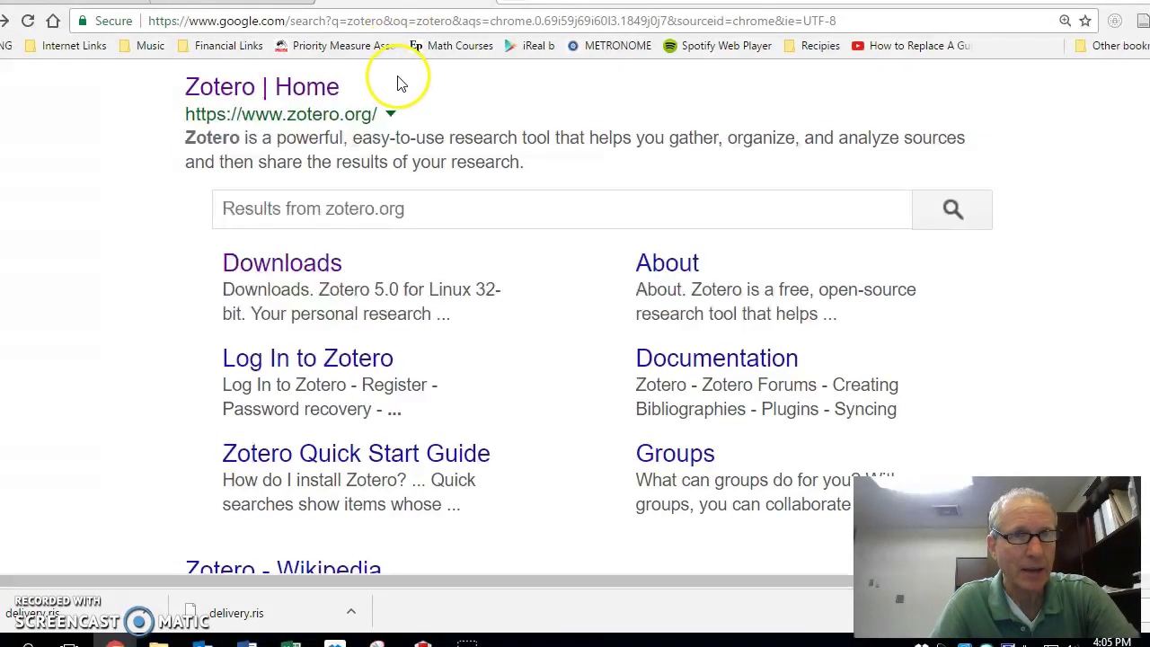
left_click(308, 89)
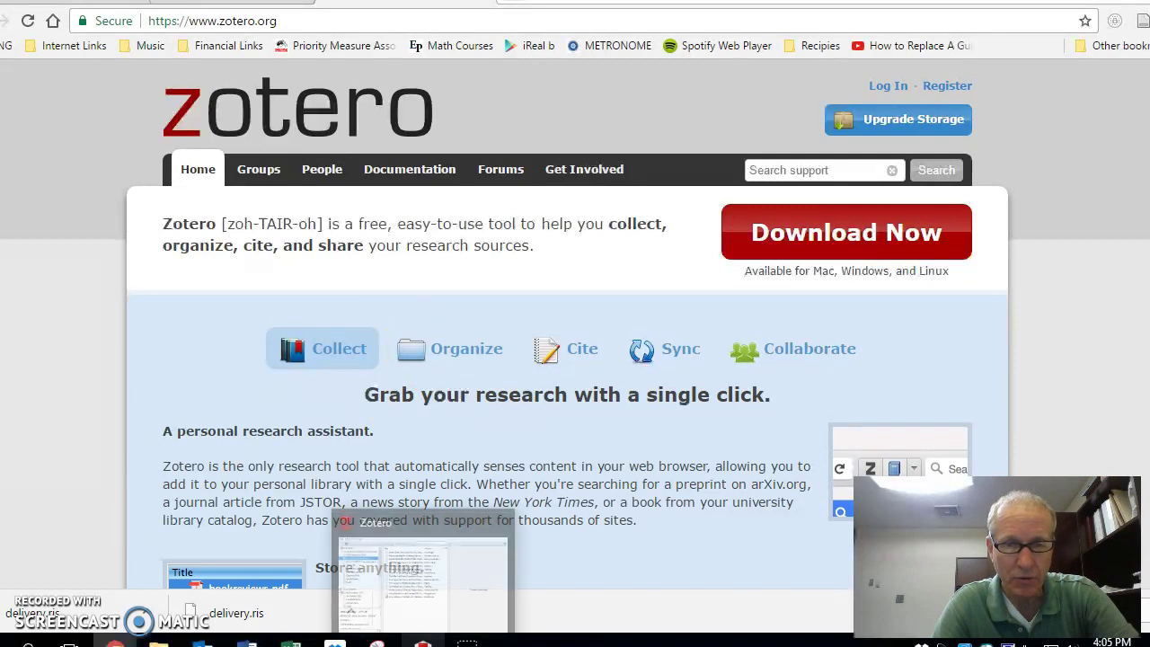
Step: Import delivery.ris from the Downloads folder into Zotero as a new 'delivery' collection
left_click(423, 643)
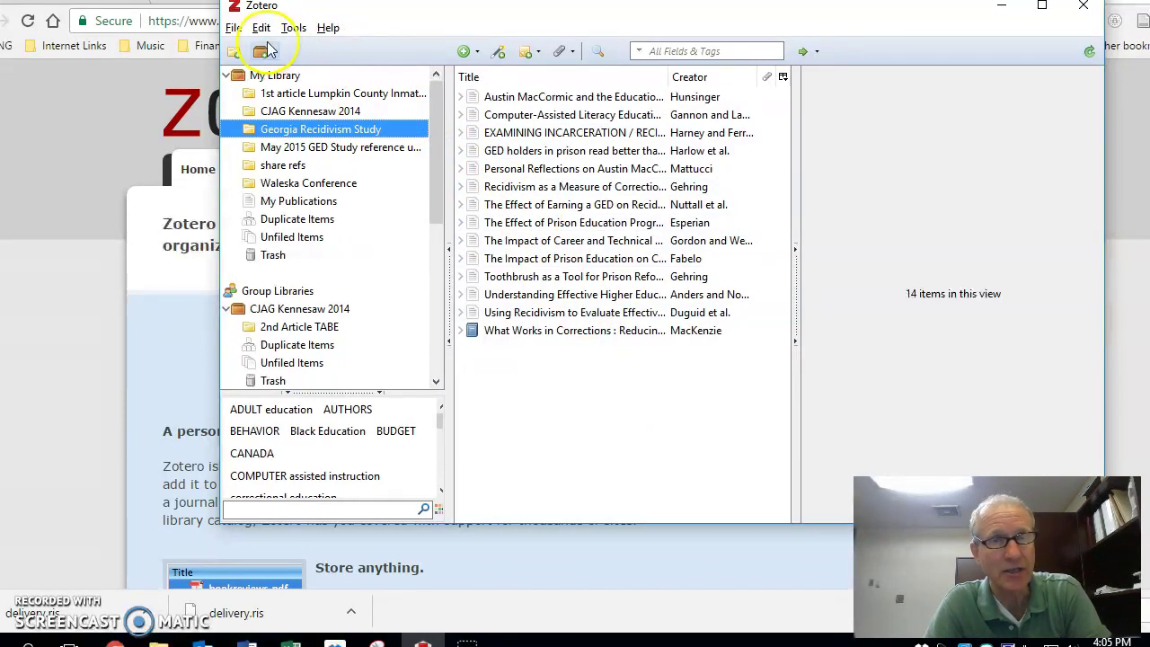
left_click(234, 27)
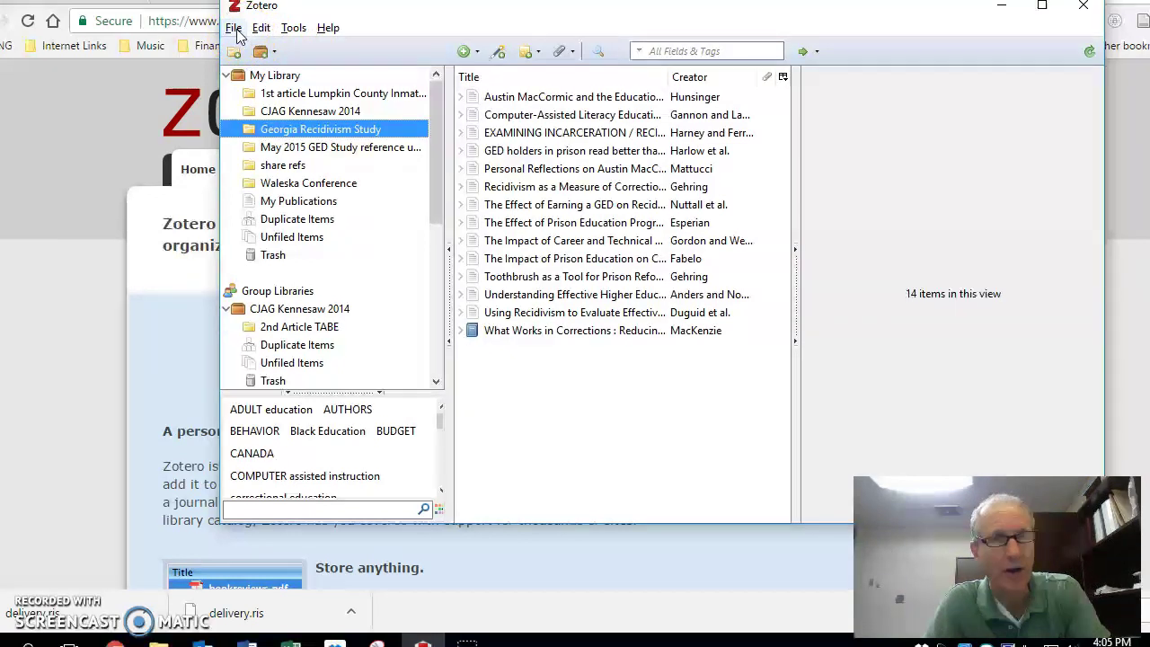
left_click(234, 28)
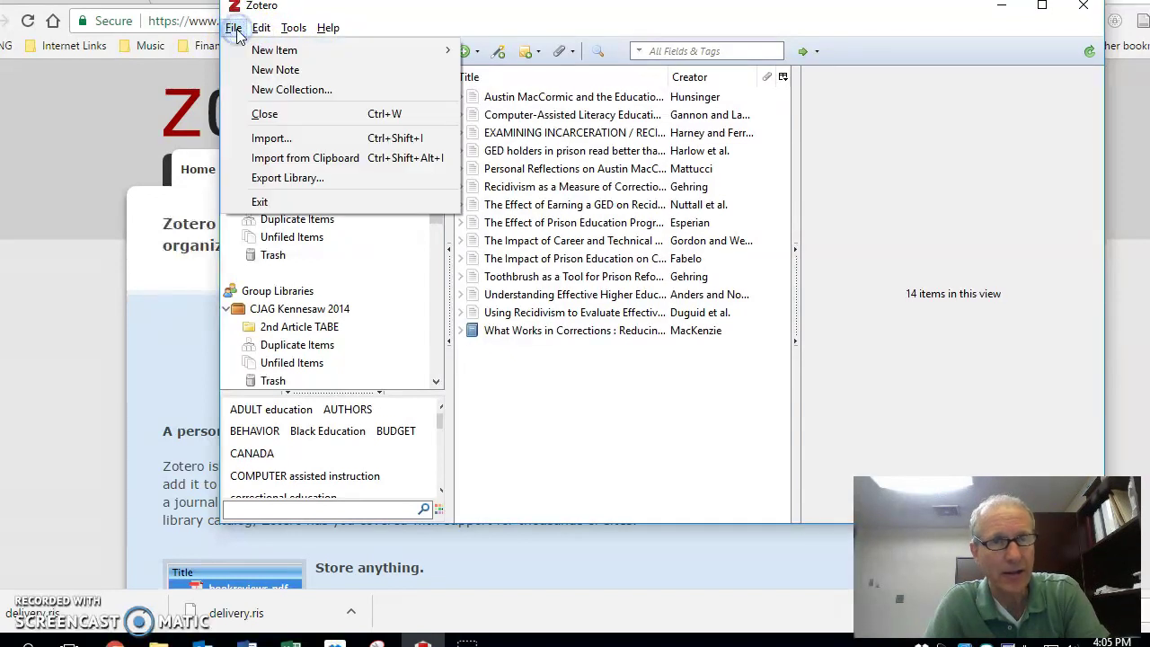
left_click(264, 143)
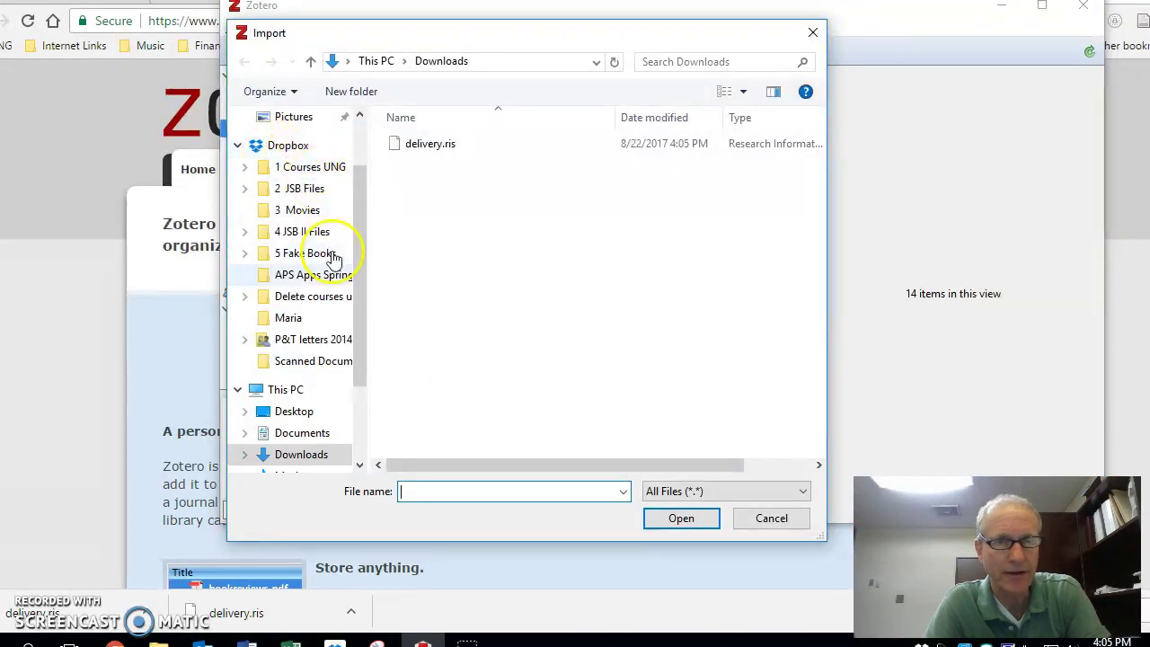
left_click(321, 456)
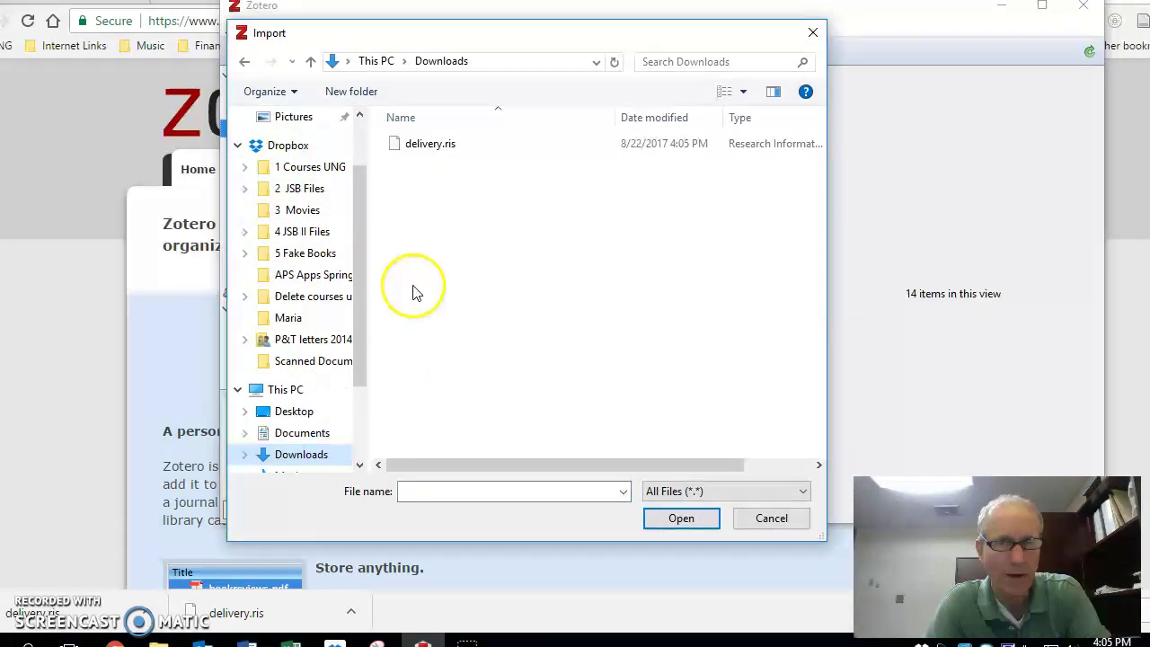
left_click(433, 151)
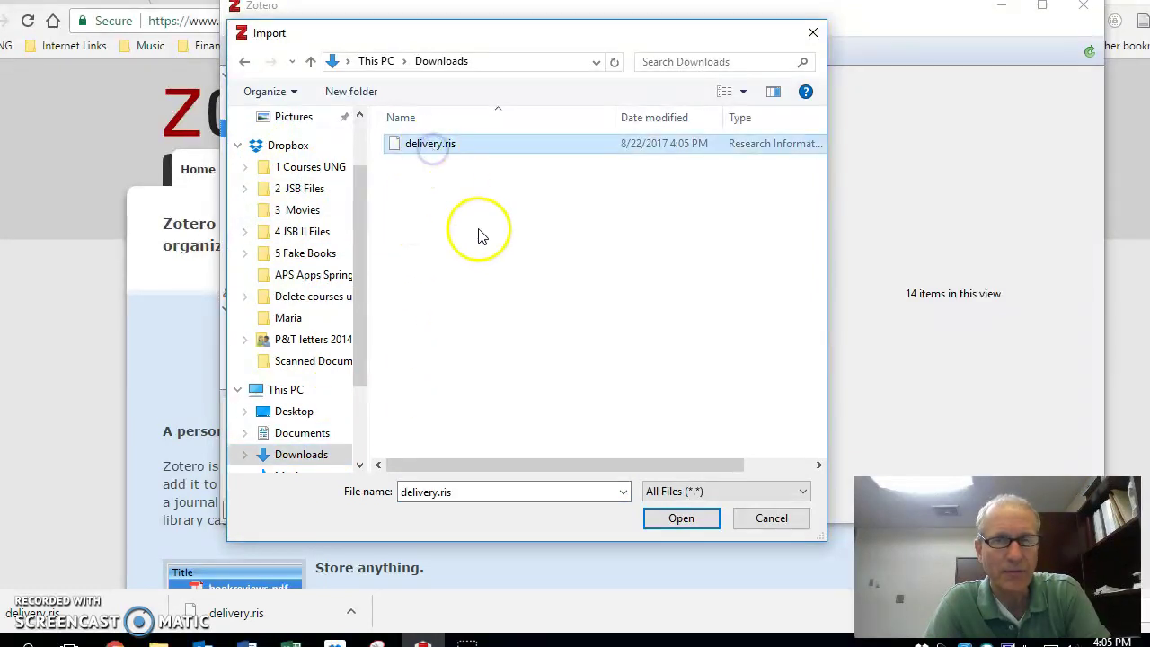
left_click(680, 519)
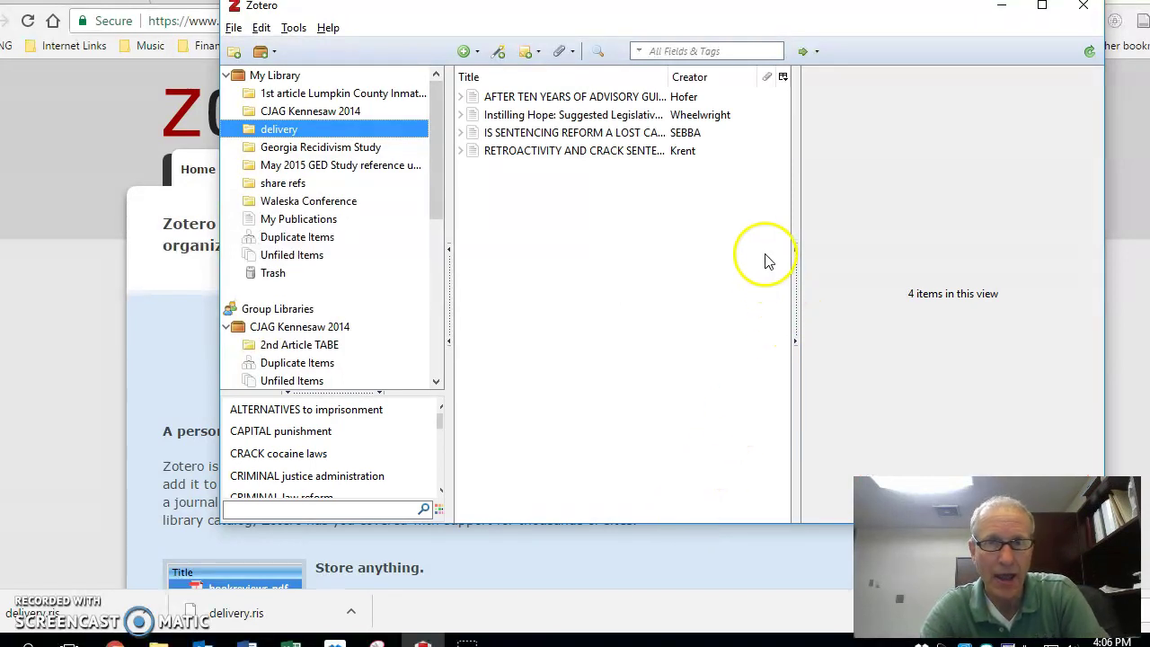
Step: Select the four imported articles and copy their APA 6th edition bibliography to the clipboard
left_click(643, 99)
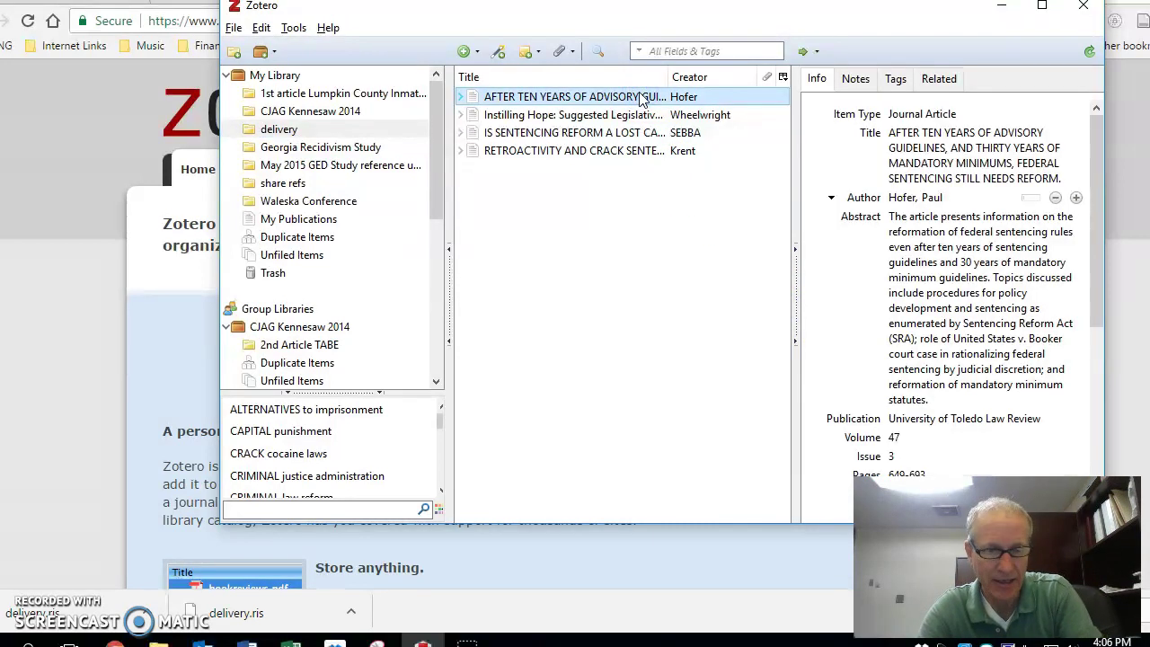
left_click(641, 115, "ctrl")
left_click(640, 132, "ctrl")
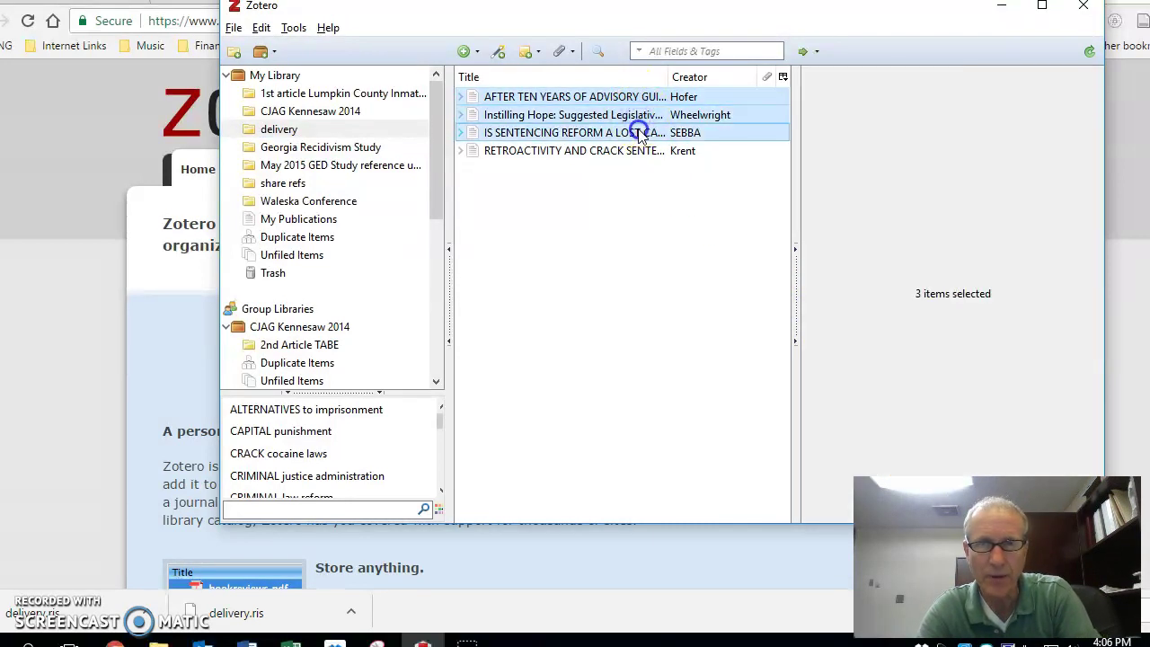
left_click(640, 151, "ctrl")
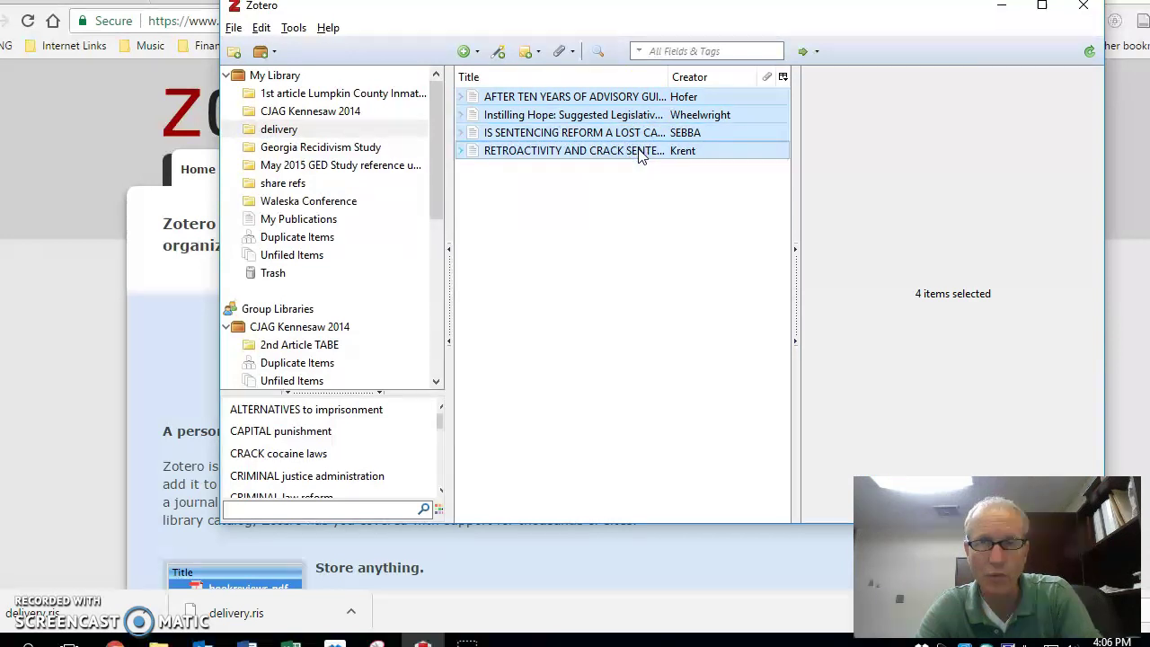
right_click(640, 153)
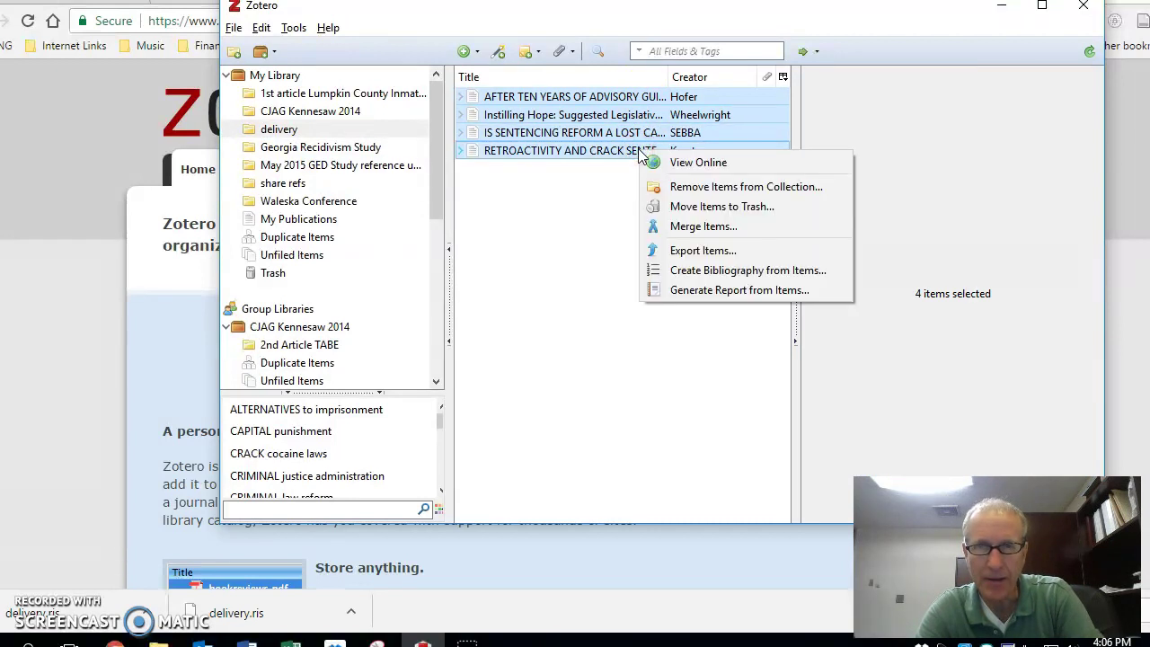
left_click(692, 274)
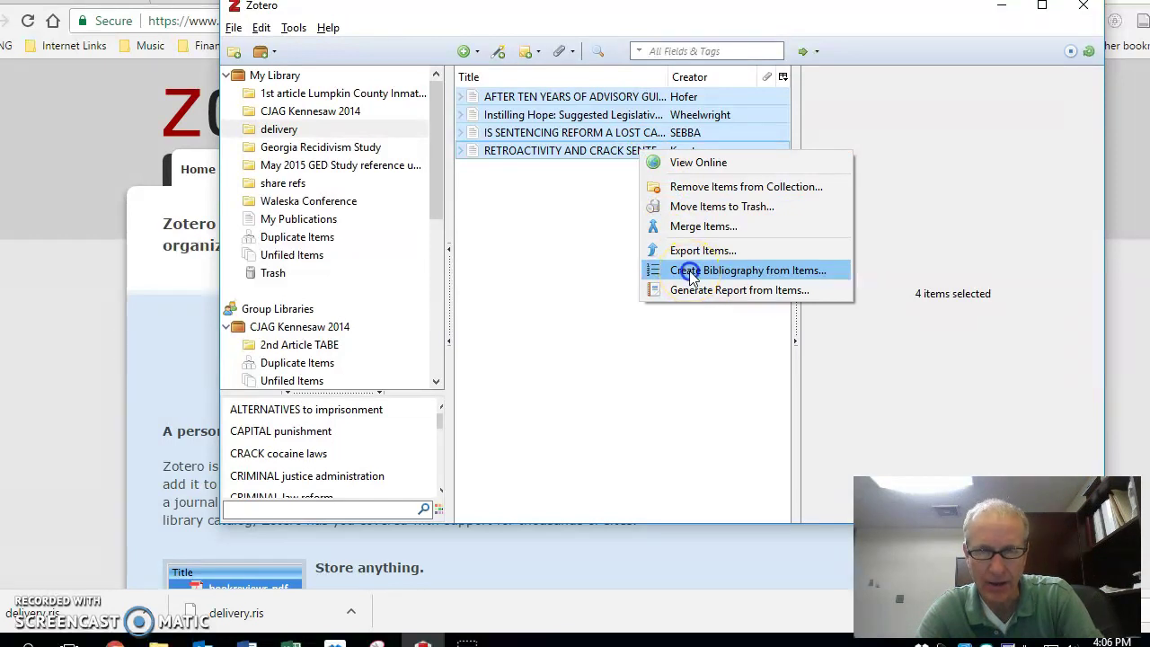
left_click(691, 274)
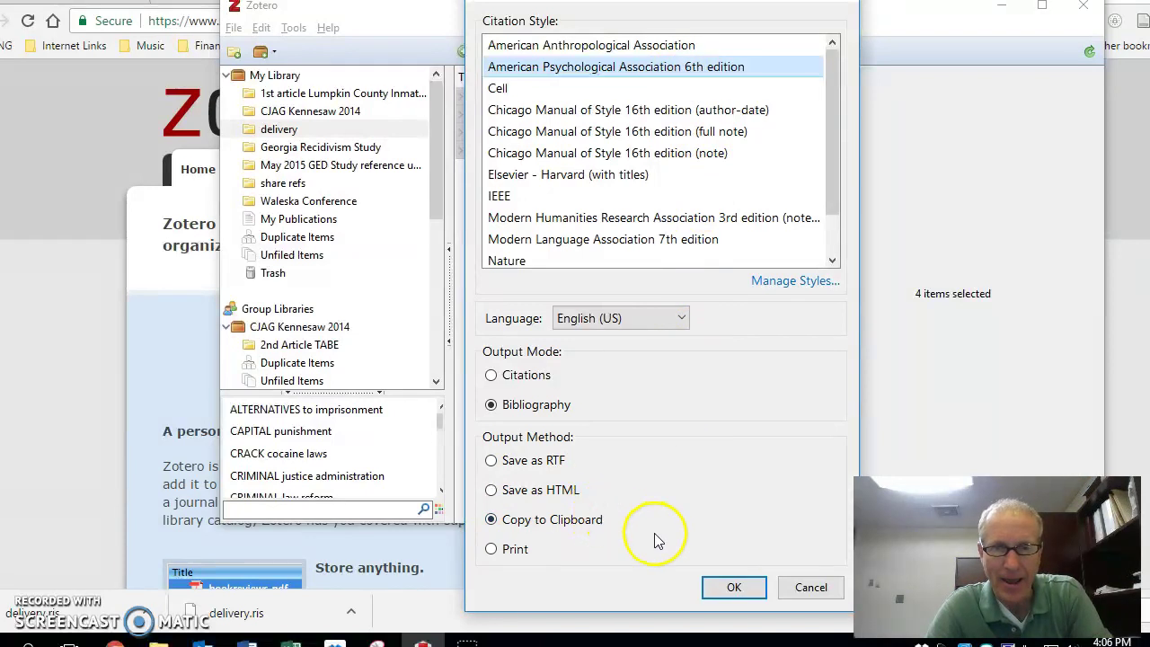
left_click(731, 588)
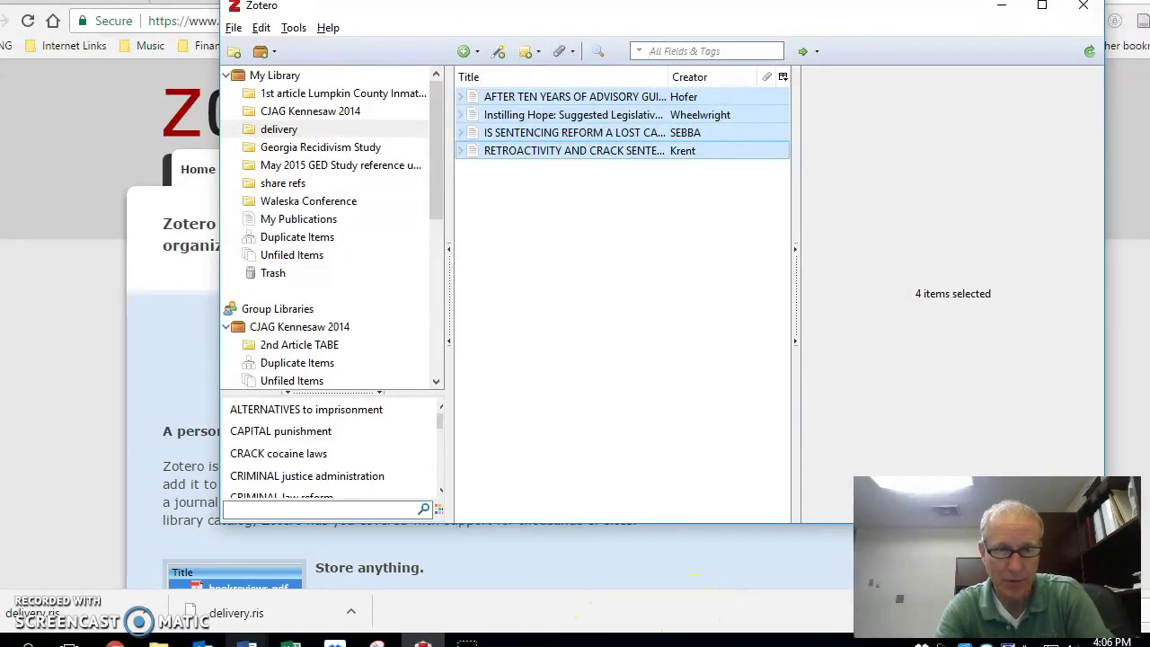
Step: Paste the bibliography below the 'Sentencing Reform' title in Word's Document2, then return to Chrome
left_click(253, 639)
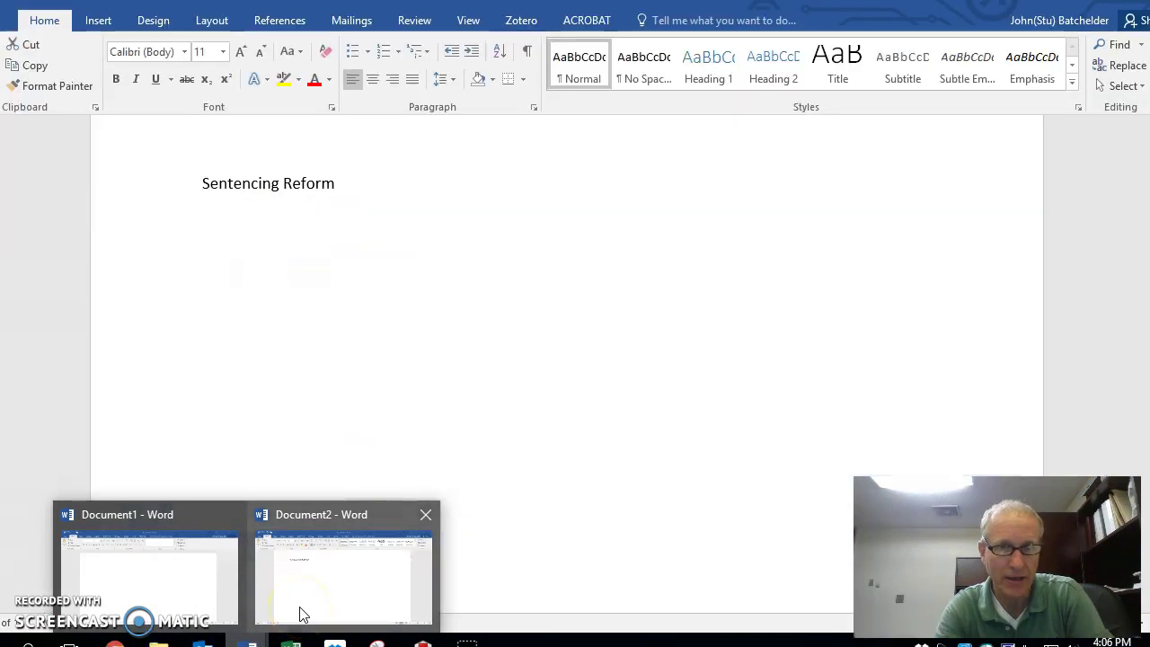
left_click(302, 613)
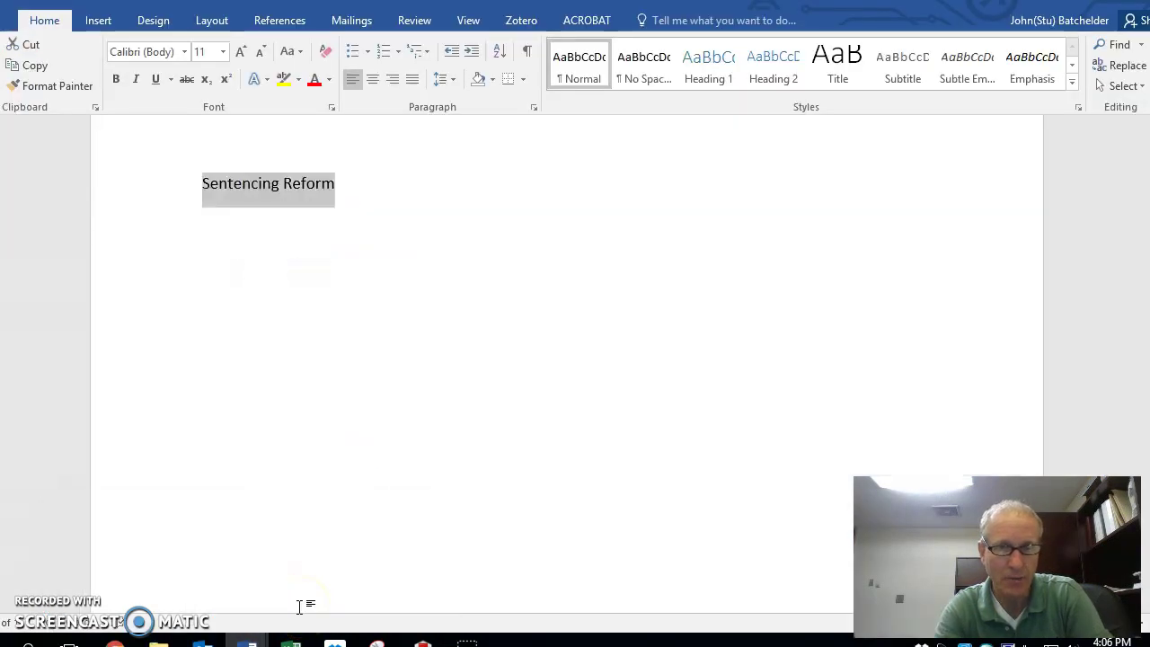
left_click(378, 513)
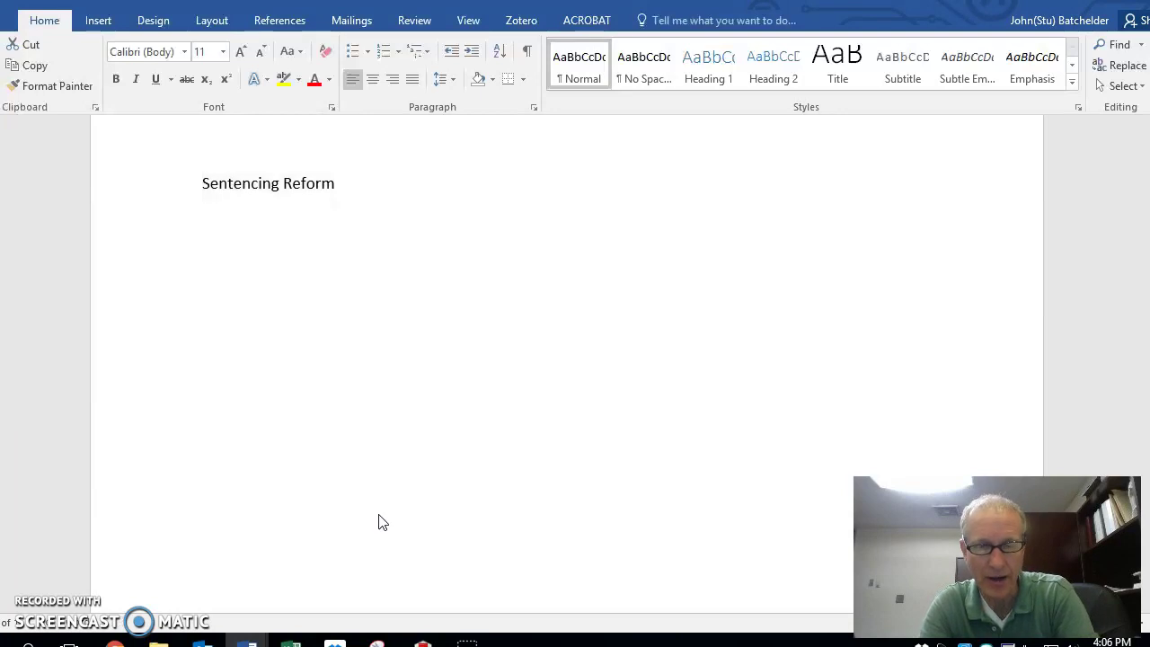
key("ctrl+v")
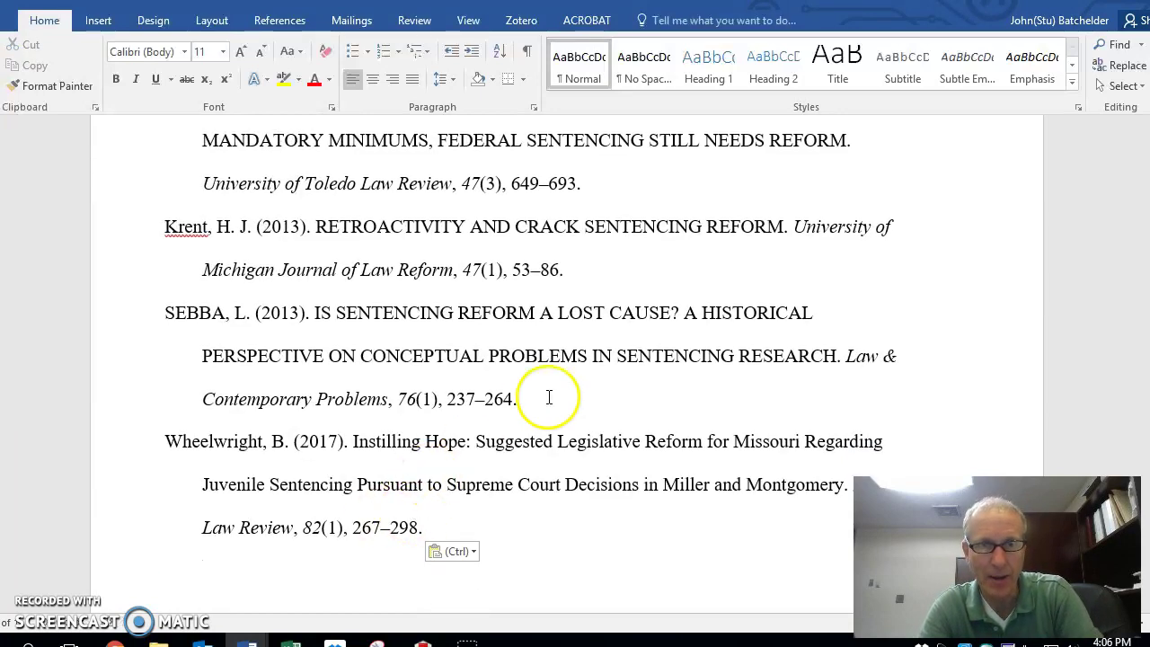
key("ctrl")
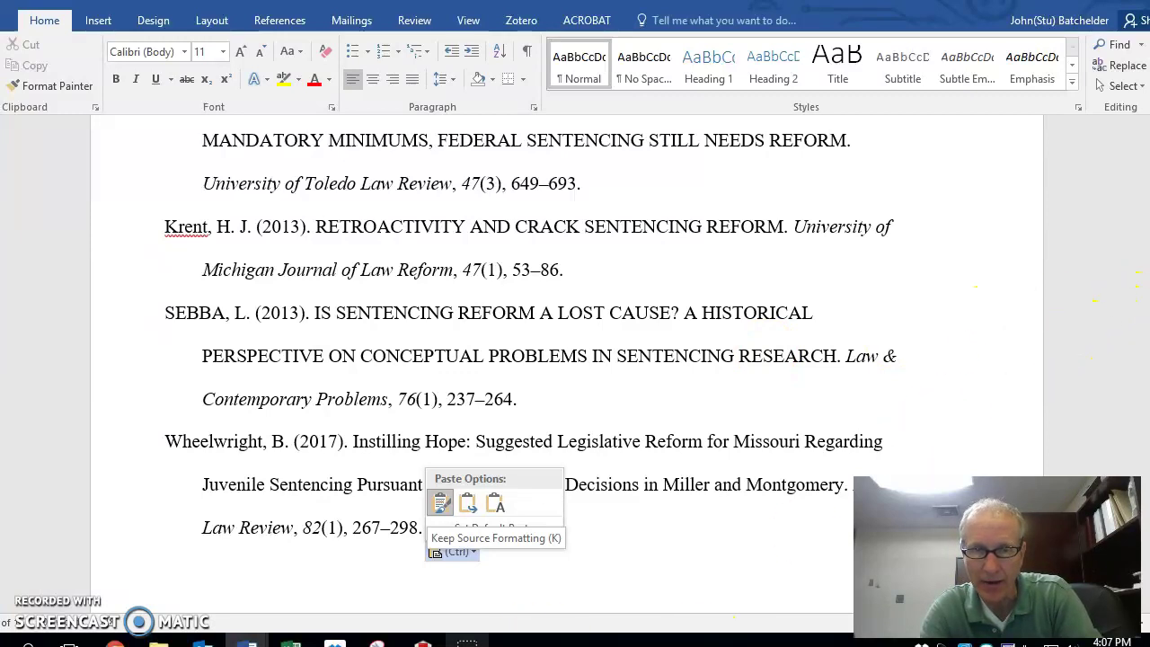
mouse_move(467, 639)
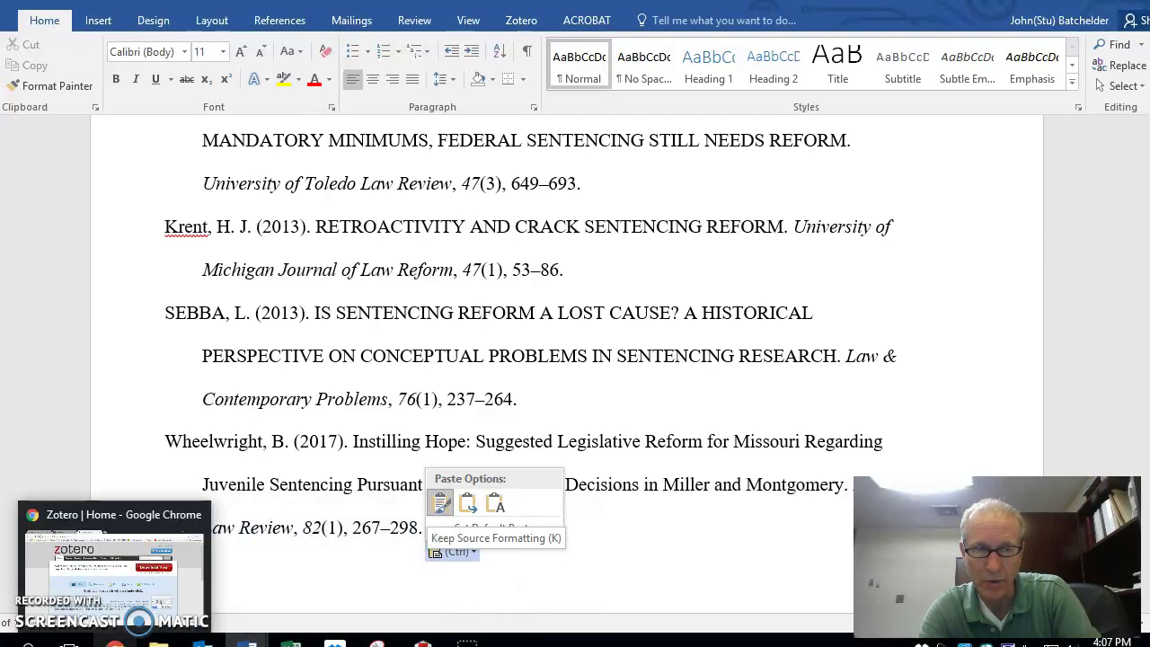
left_click(115, 639)
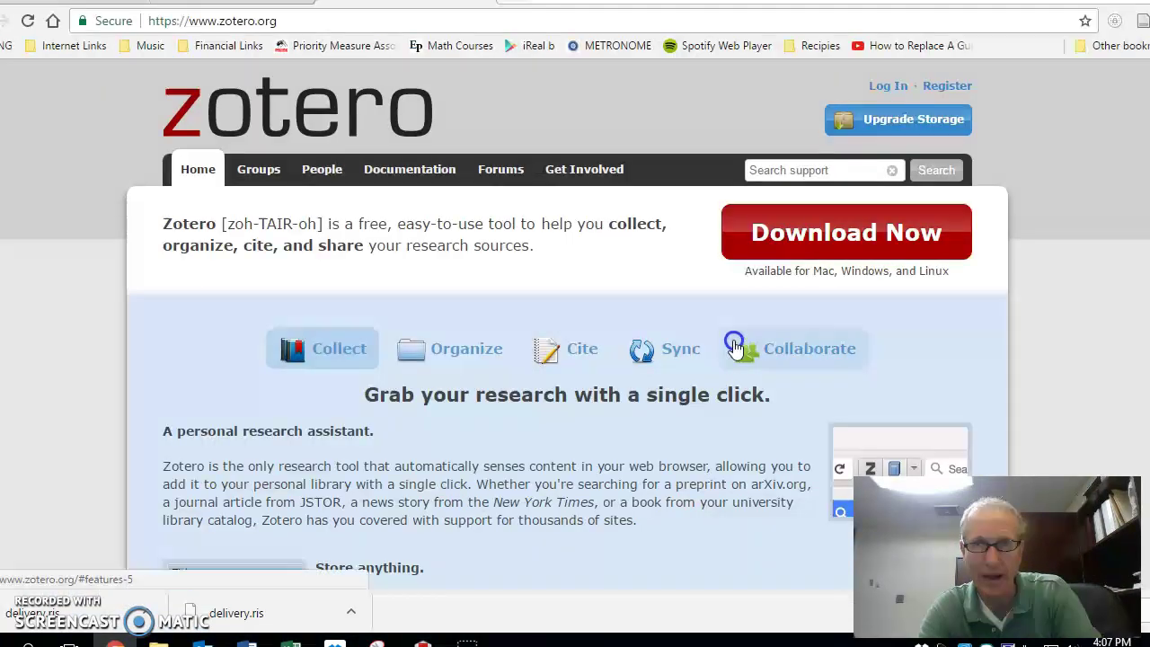